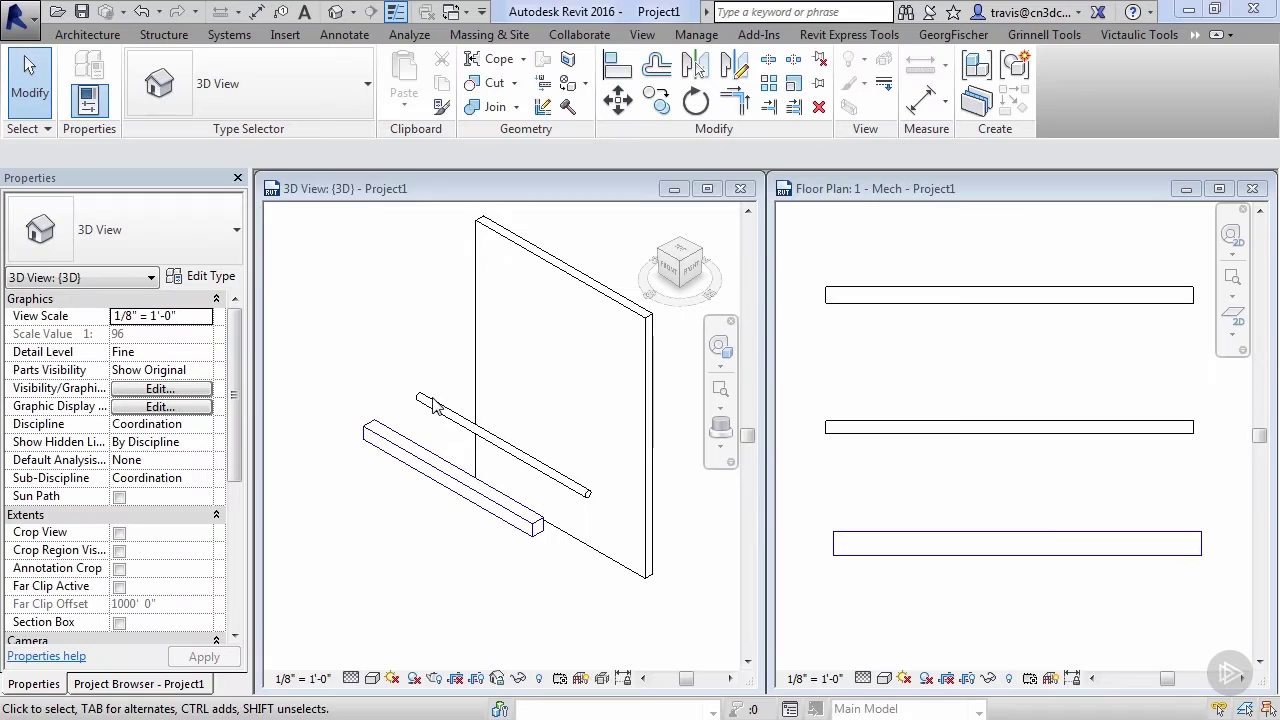
Duplicate the selected pipe's Standard type as a new type named 'Domestic Type L Copper'
{"action": "left_click", "coordinate": [433, 405]}
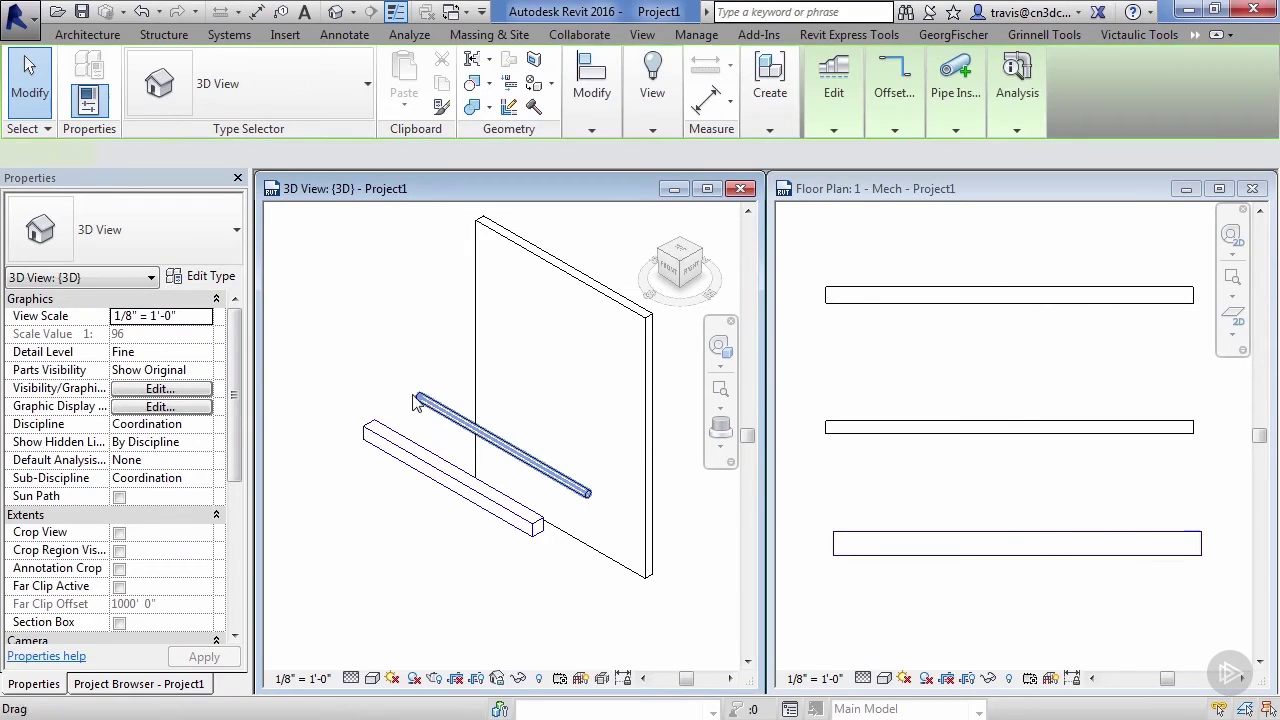
{"action": "left_click", "coordinate": [203, 276]}
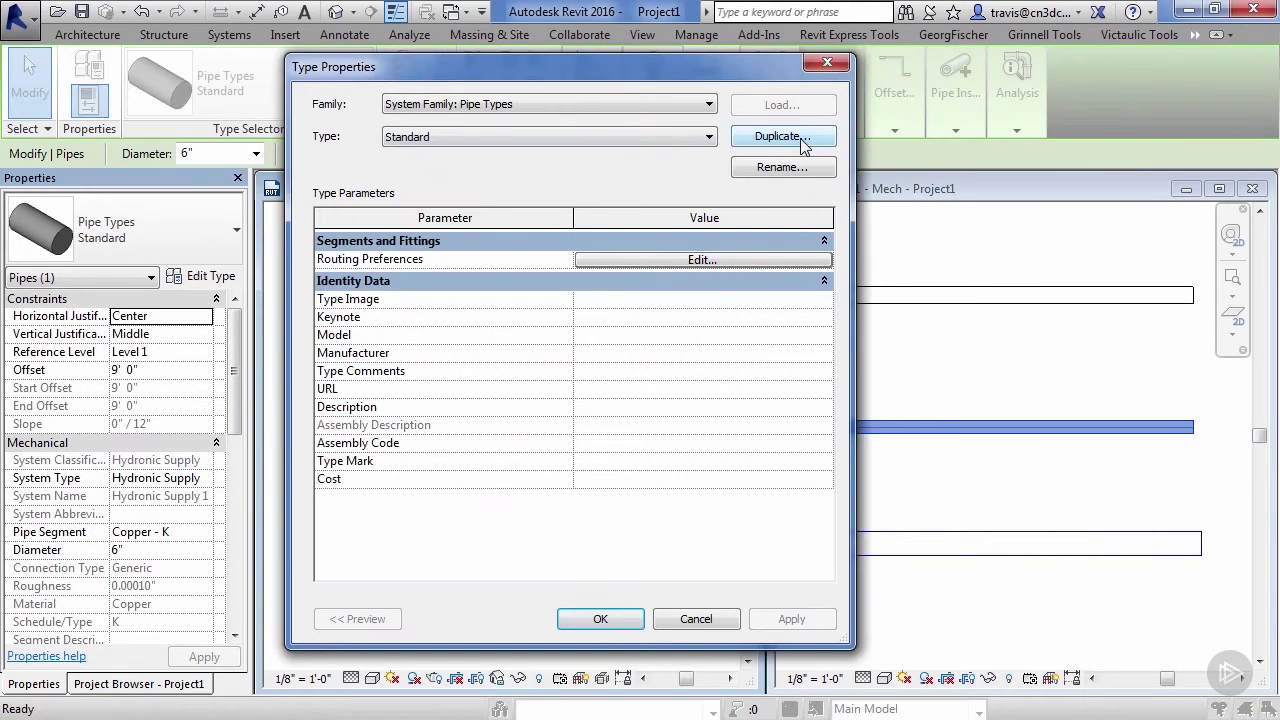
{"action": "left_click", "coordinate": [785, 136]}
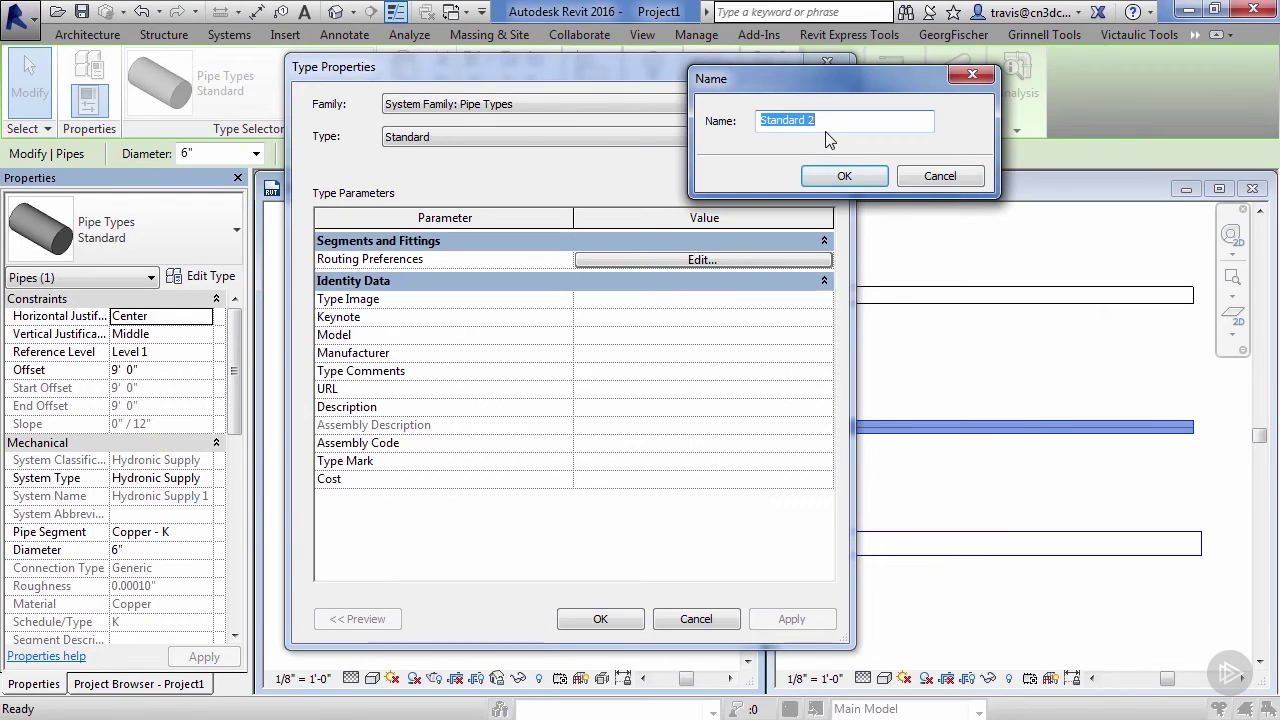
{"action": "type", "text": "D"}
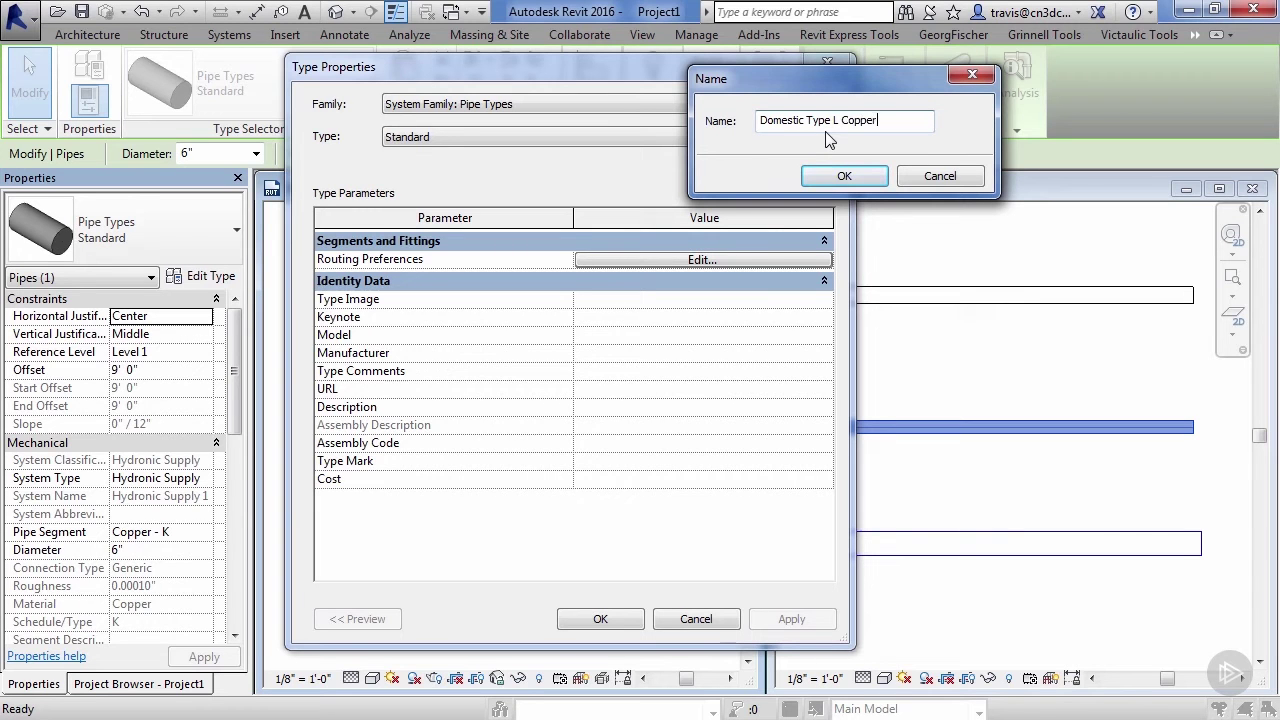
{"action": "type", "text": "omestic Type L Copper"}
{"action": "left_click", "coordinate": [845, 176]}
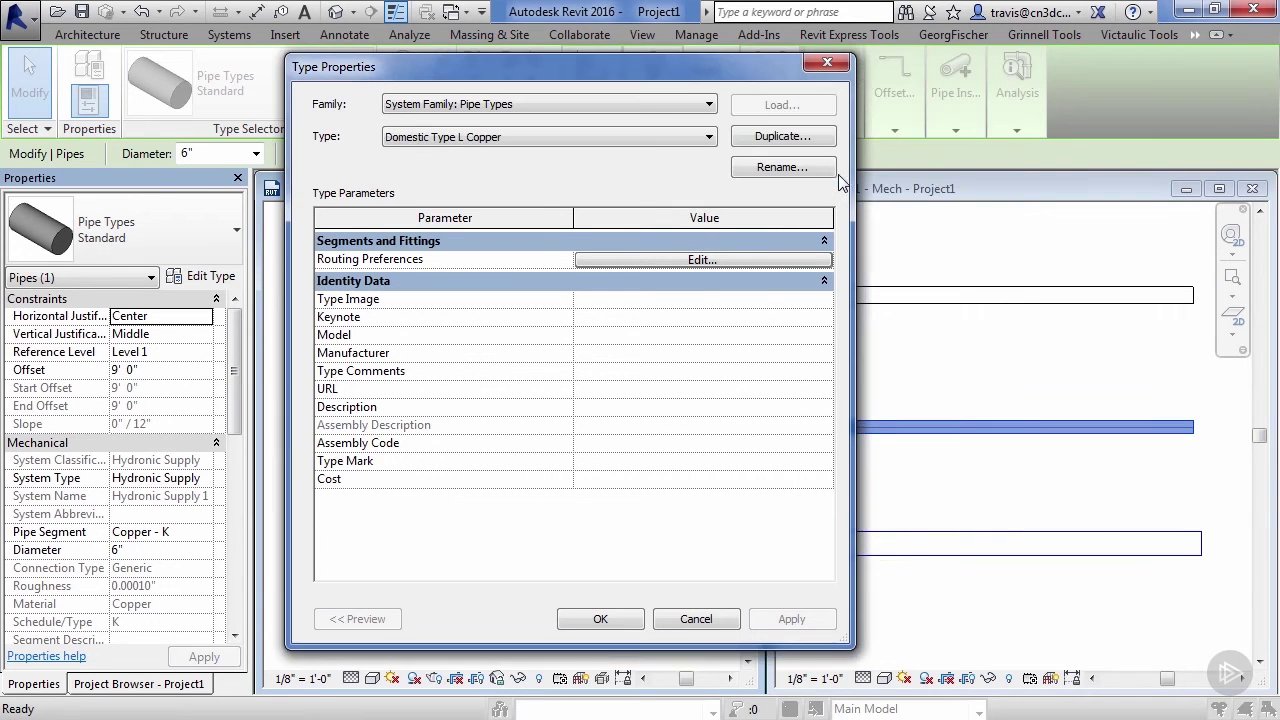
From Routing Preferences, look through the available pipe segments in Segments and Sizes without changing them
{"action": "left_click", "coordinate": [695, 260]}
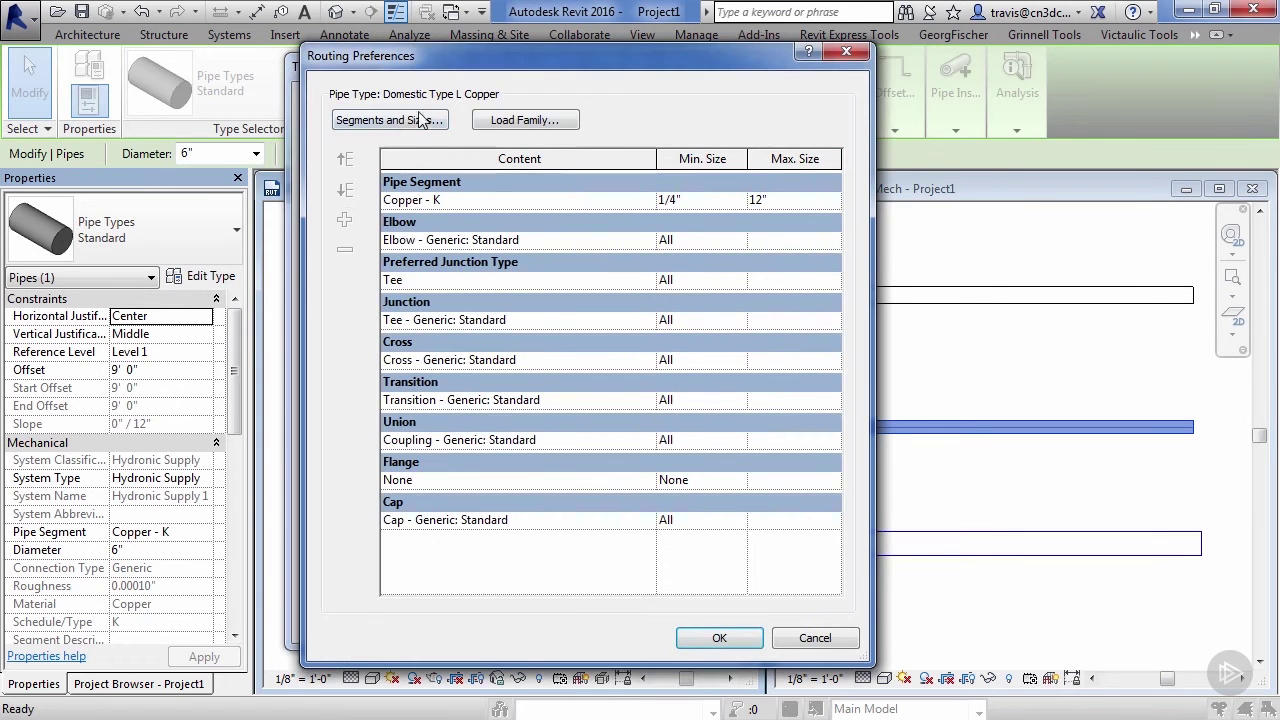
{"action": "left_click", "coordinate": [398, 120]}
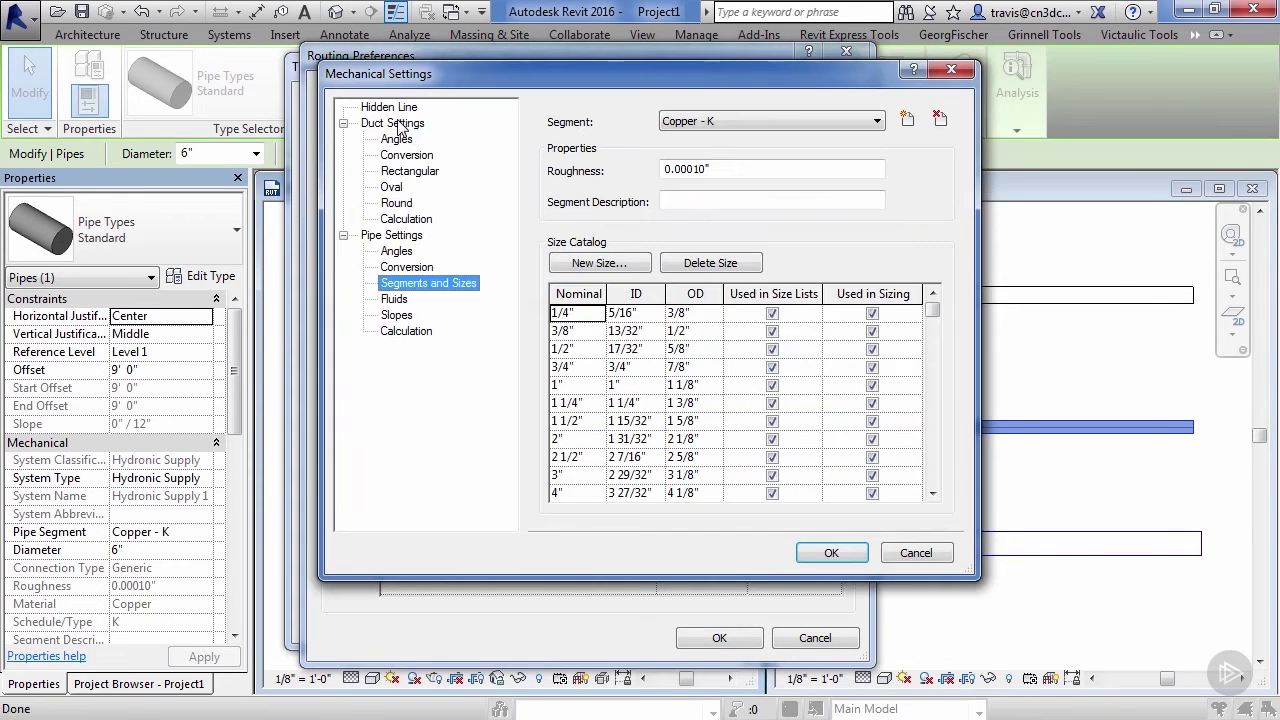
{"action": "left_click", "coordinate": [730, 121]}
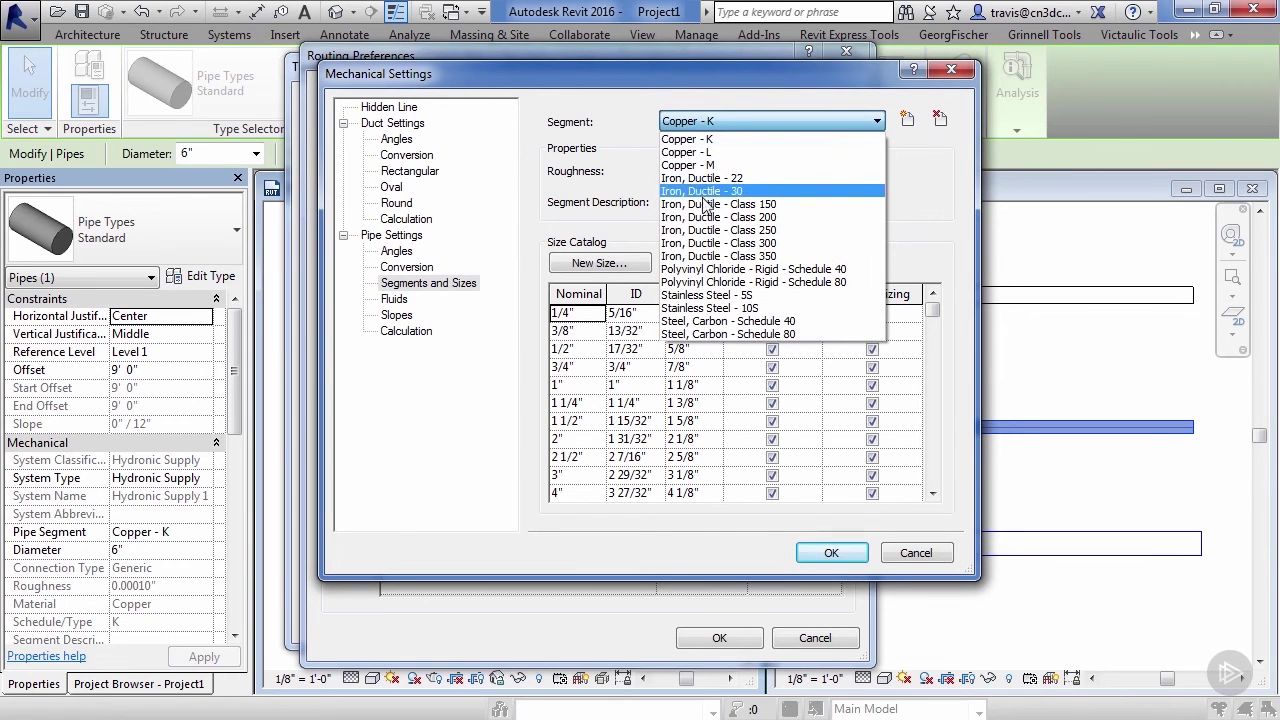
{"action": "left_click", "coordinate": [908, 220]}
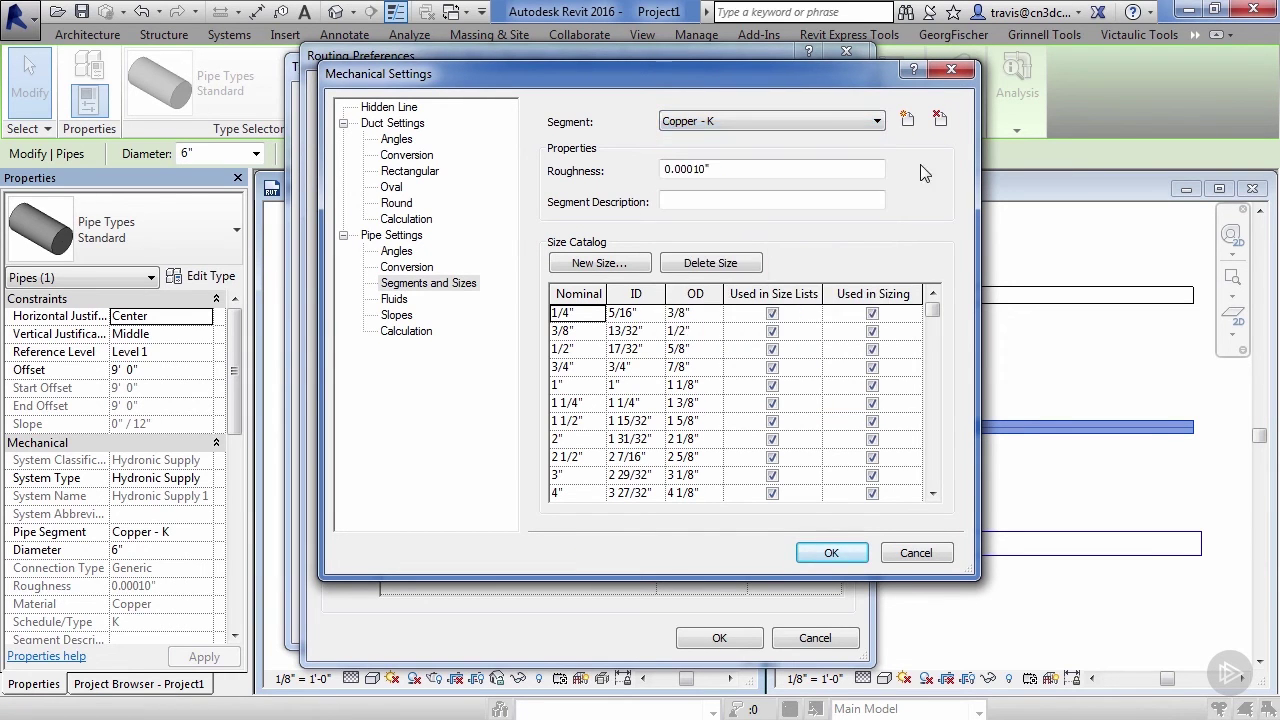
{"action": "left_click", "coordinate": [951, 69]}
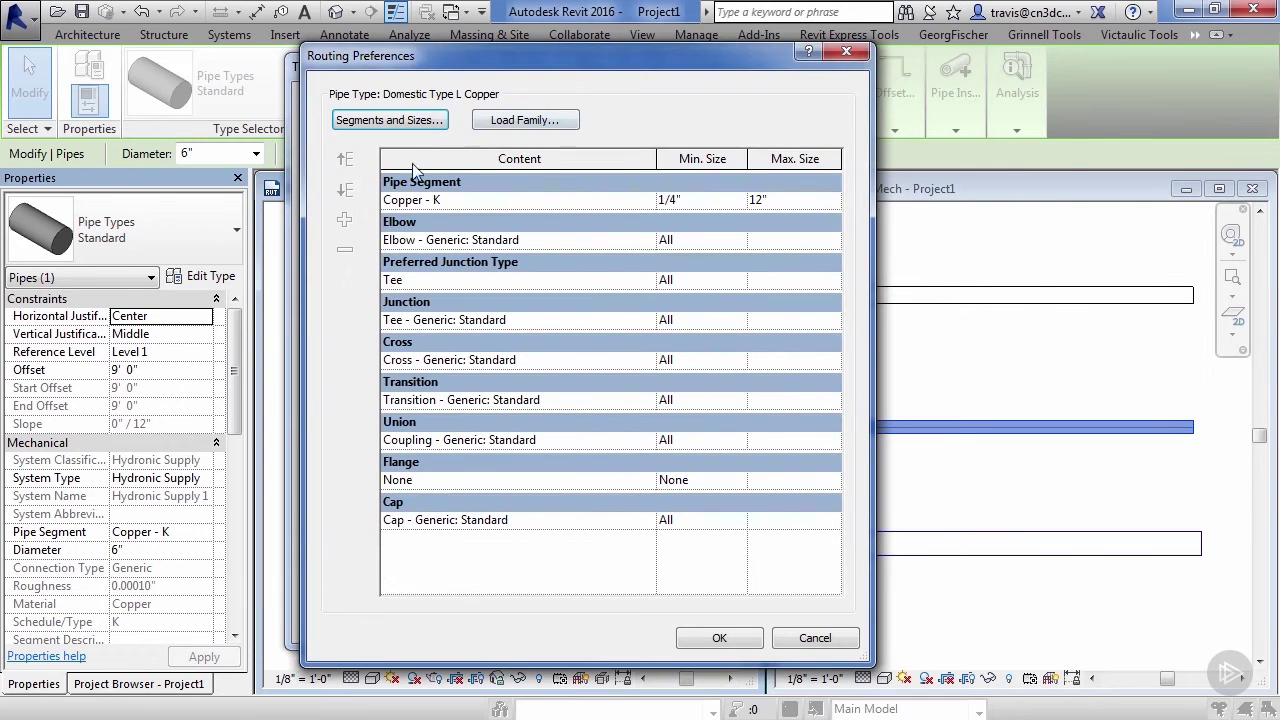
Set the routing pipe segment to Copper - L with a 4" maximum size, then start Load Family
{"action": "left_click", "coordinate": [638, 201]}
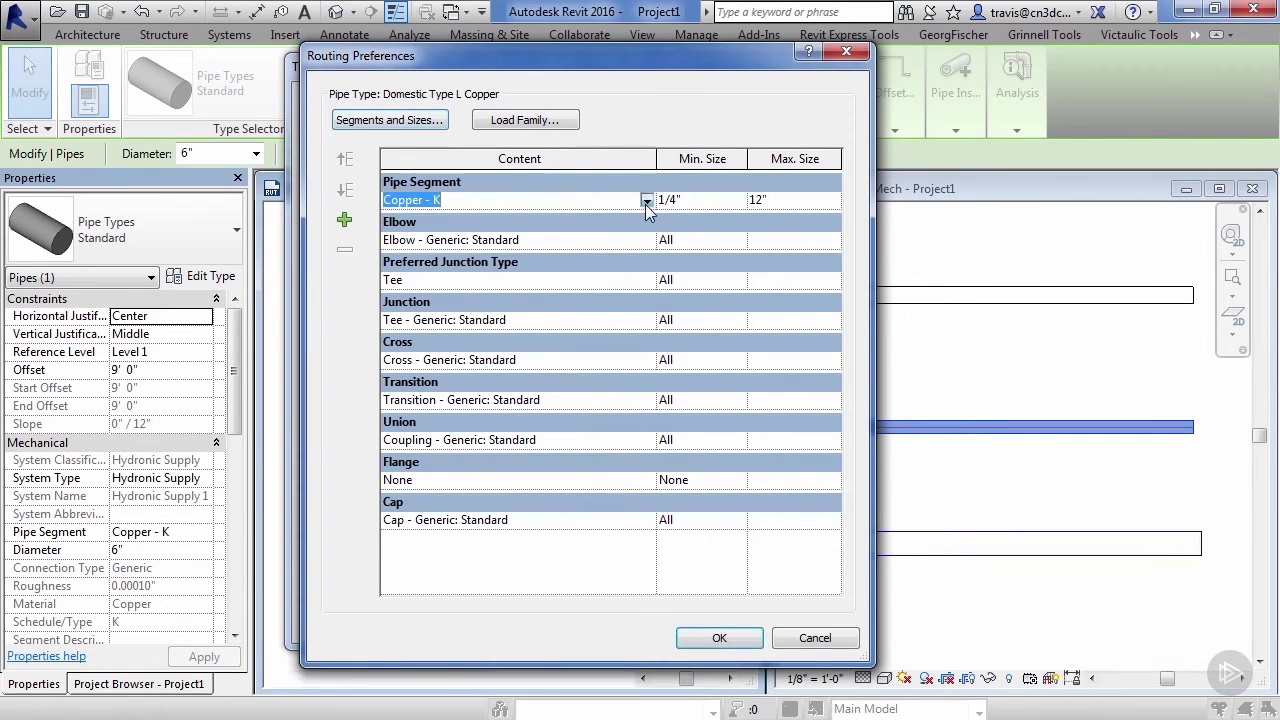
{"action": "left_click", "coordinate": [646, 200]}
{"action": "left_click", "coordinate": [406, 236]}
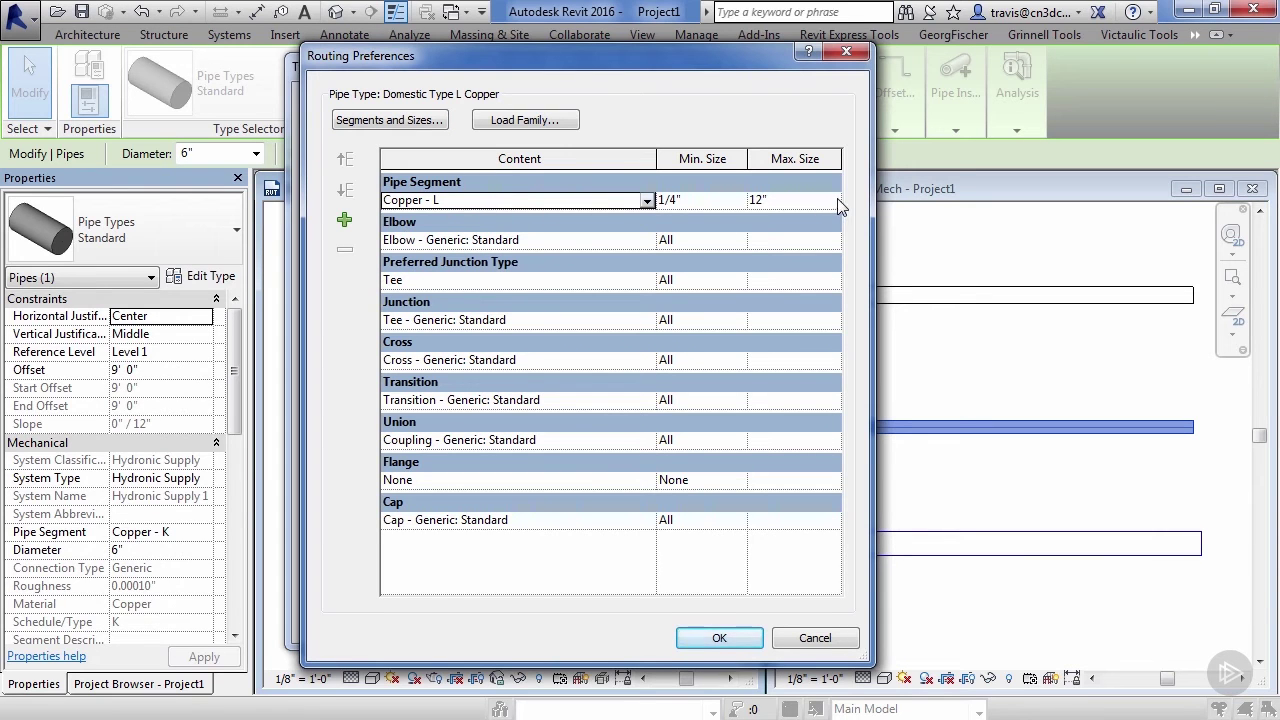
{"action": "left_click", "coordinate": [838, 200]}
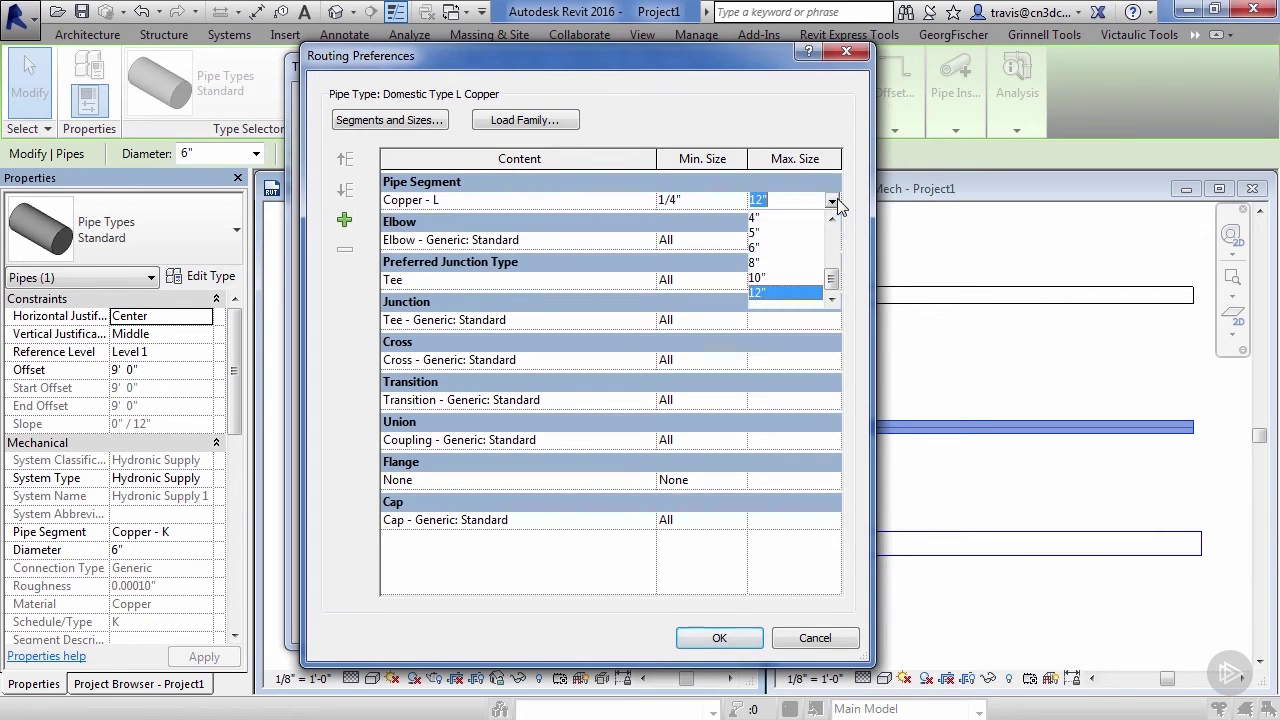
{"action": "left_click", "coordinate": [785, 228]}
{"action": "left_click", "coordinate": [545, 121]}
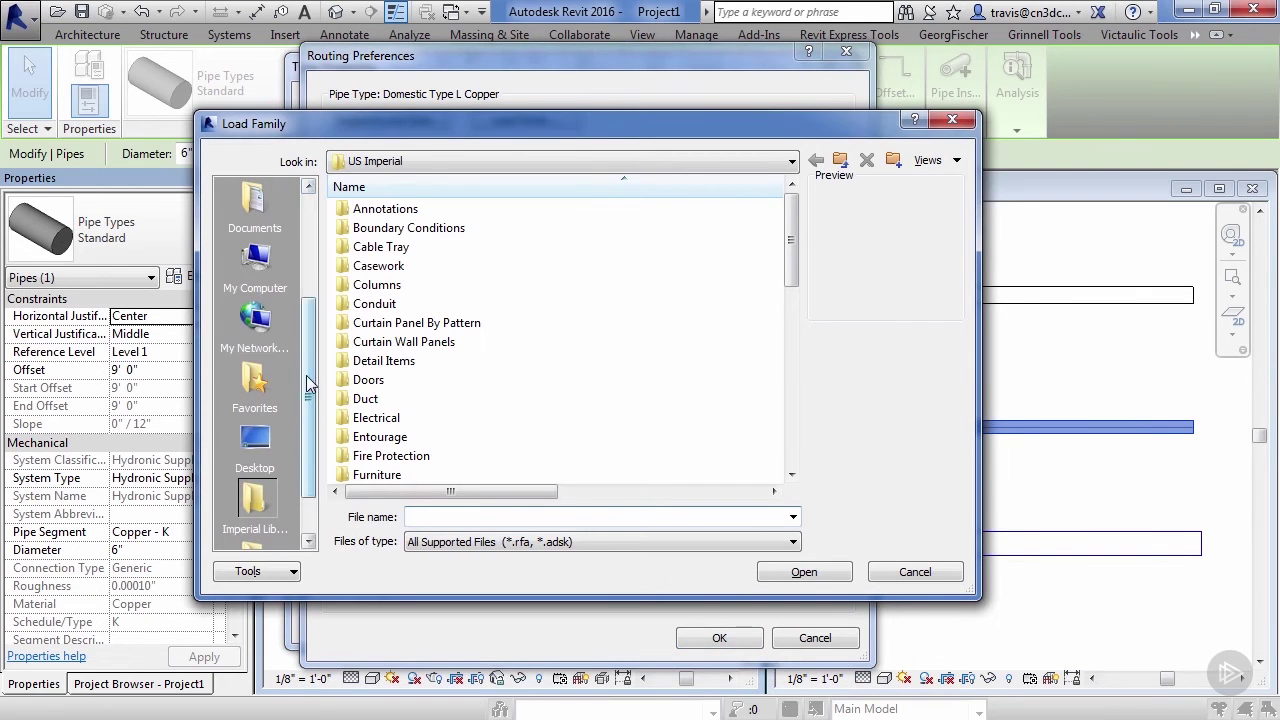
Load all six Elkhart wrot solder .rfa fittings from the Copper Fittings folder
{"action": "scroll", "coordinate": [250, 300], "scroll_direction": "up", "scroll_amount": 3}
{"action": "left_click", "coordinate": [245, 205]}
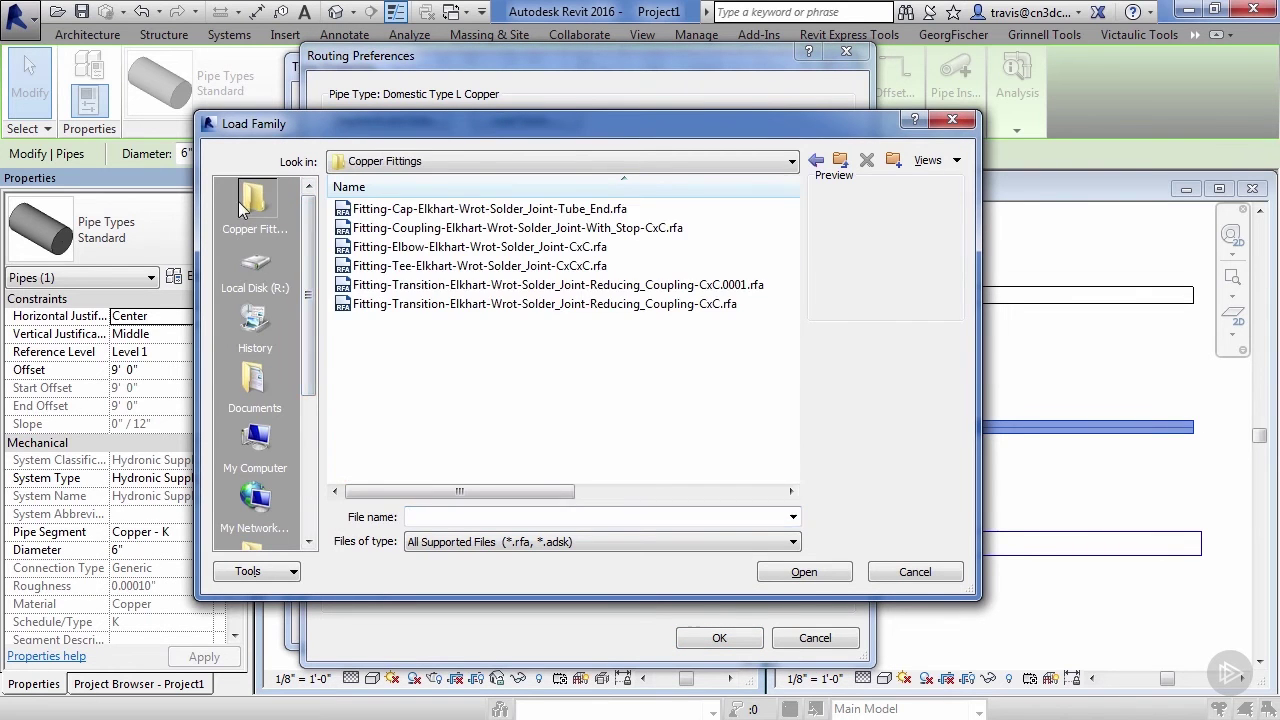
{"action": "left_click", "coordinate": [423, 208]}
{"action": "left_click", "coordinate": [420, 305], "text": "shift"}
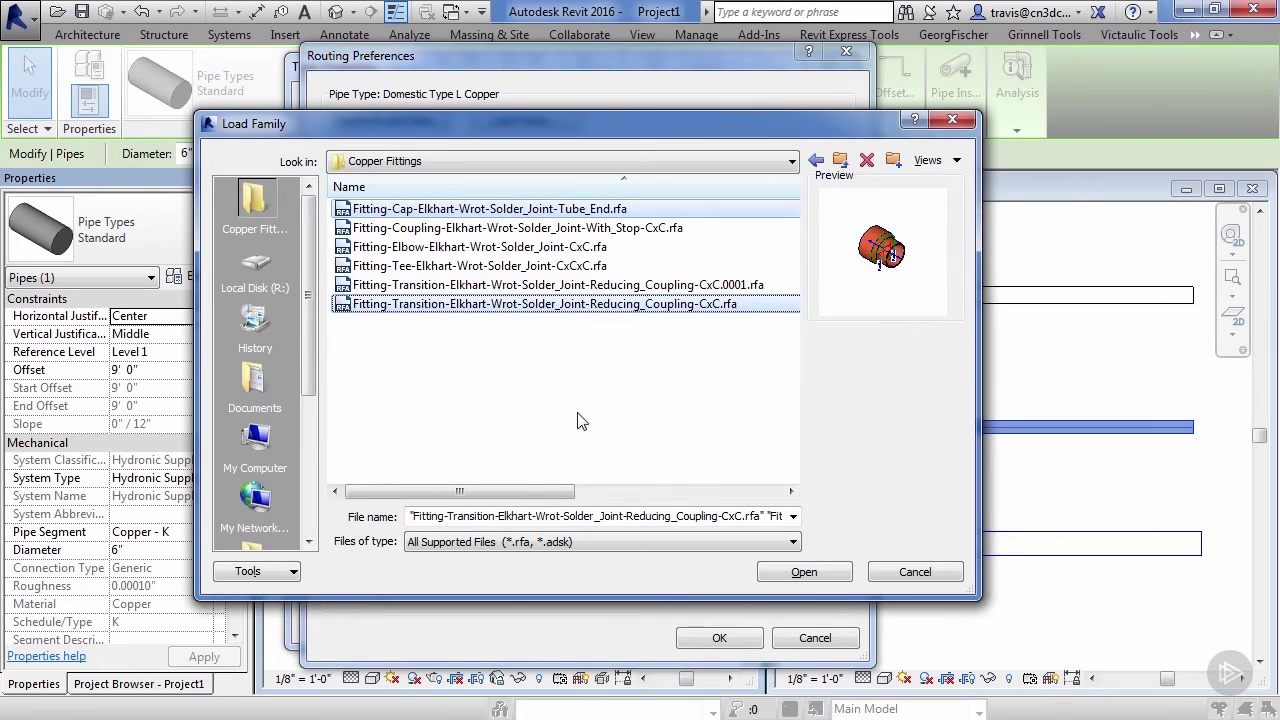
{"action": "left_click", "coordinate": [447, 213]}
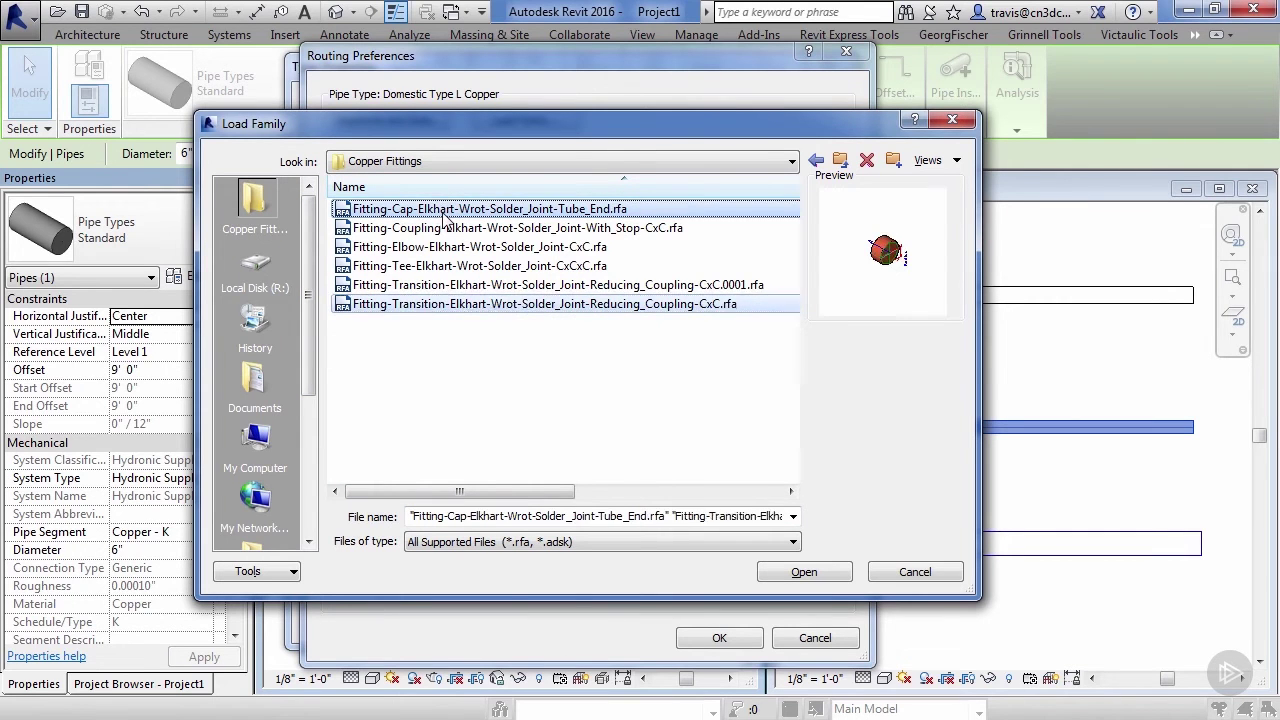
{"action": "left_click", "coordinate": [448, 305], "text": "shift"}
{"action": "left_click", "coordinate": [803, 574]}
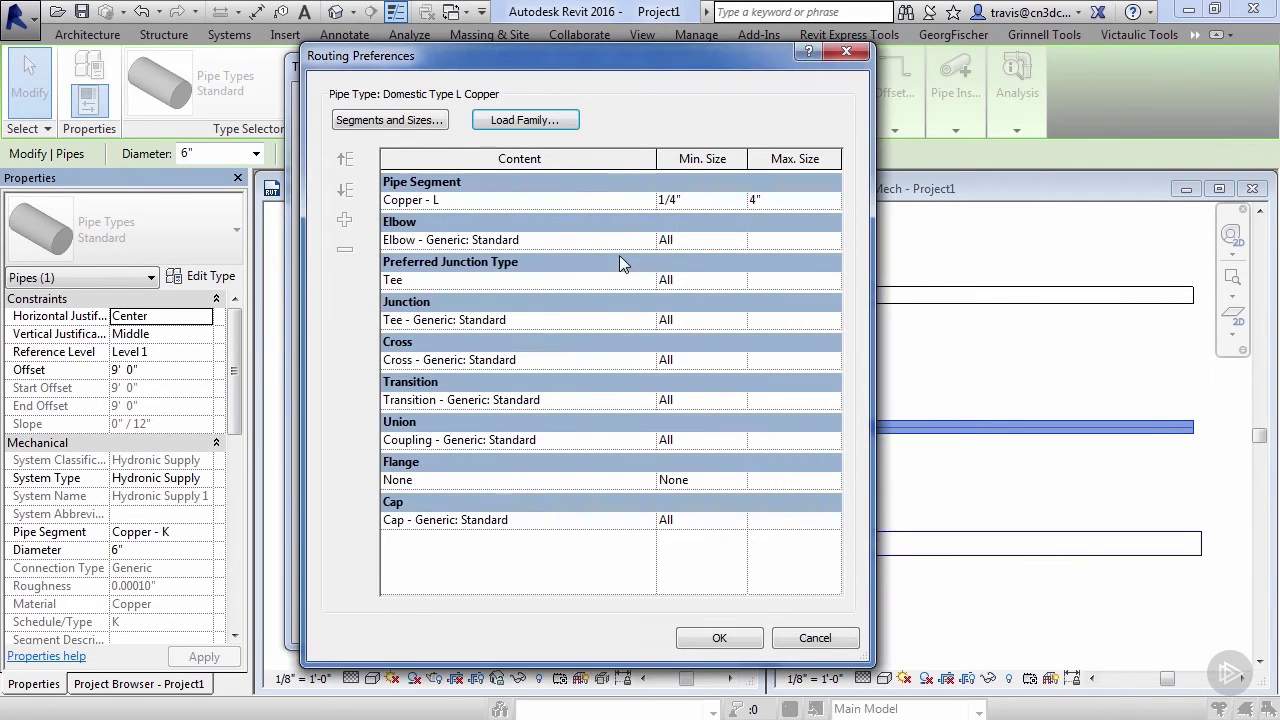
Set the elbow to the Elkhart solder CxC Standard elbow and the Tee junction to the Elkhart CxCxC tee
{"action": "left_click", "coordinate": [642, 242]}
{"action": "left_click", "coordinate": [647, 241]}
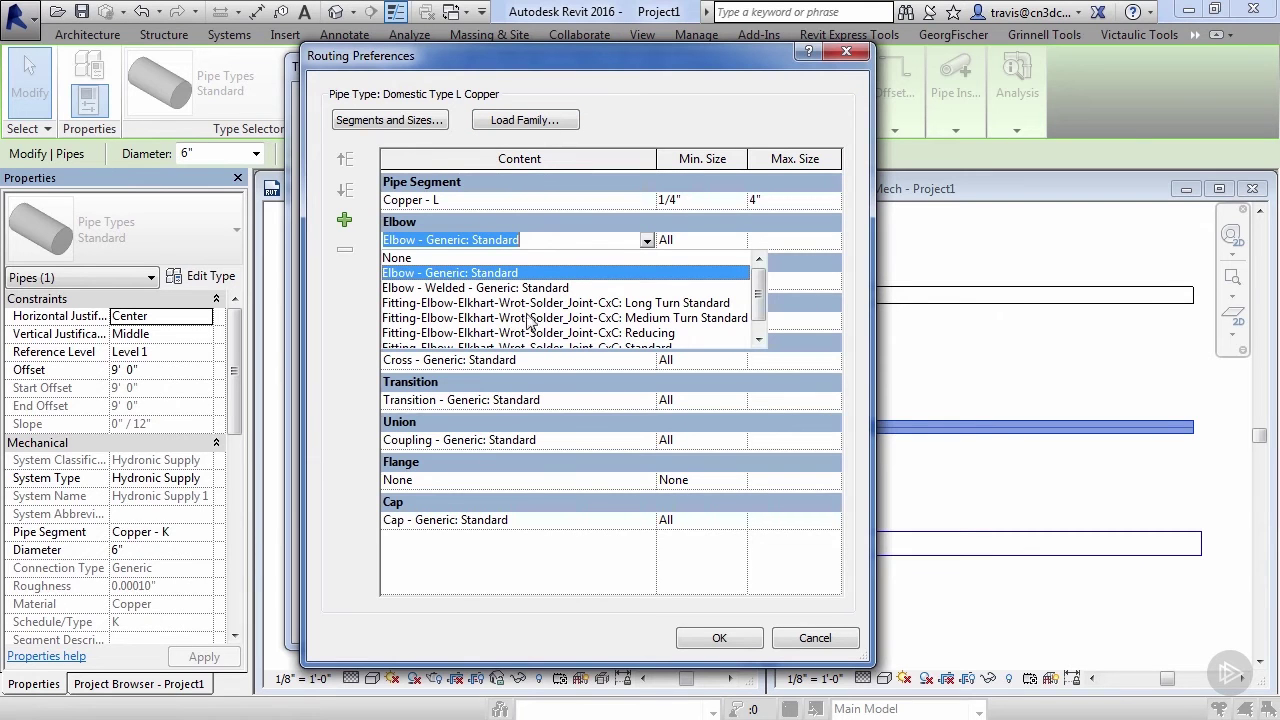
{"action": "scroll", "coordinate": [765, 303], "scroll_direction": "down", "scroll_amount": 1}
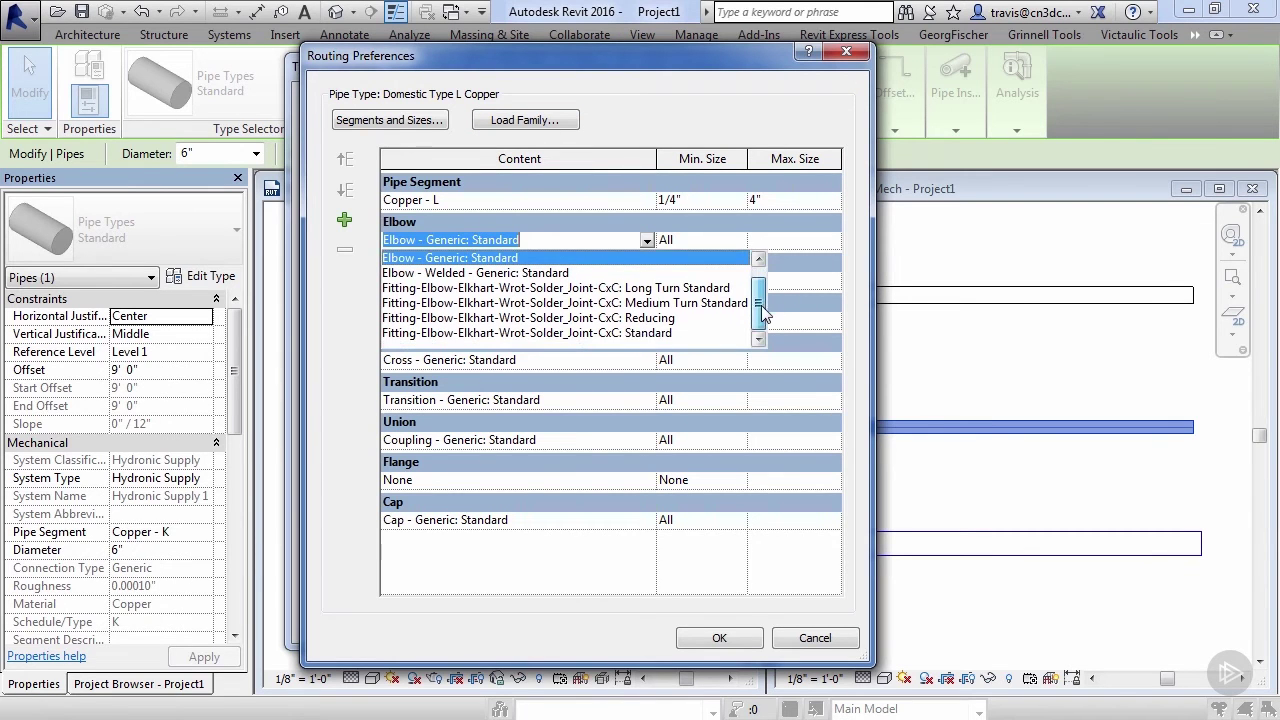
{"action": "left_click", "coordinate": [626, 335]}
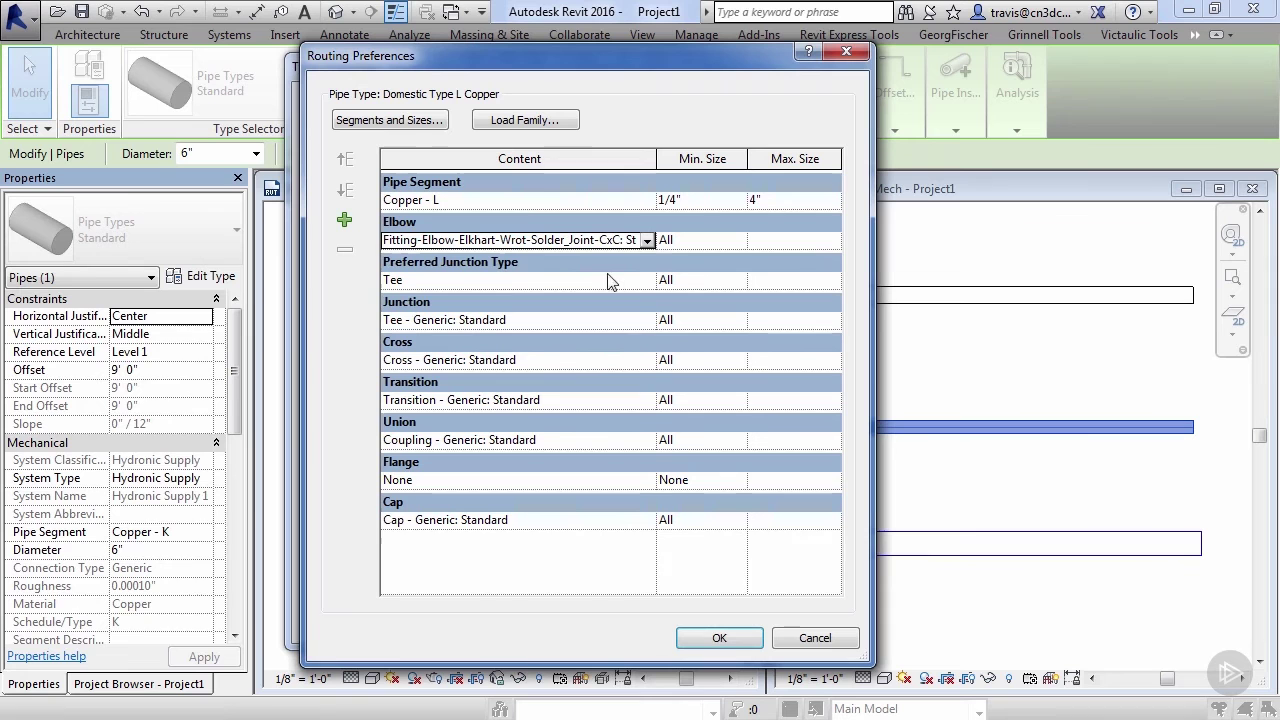
{"action": "left_click", "coordinate": [651, 283]}
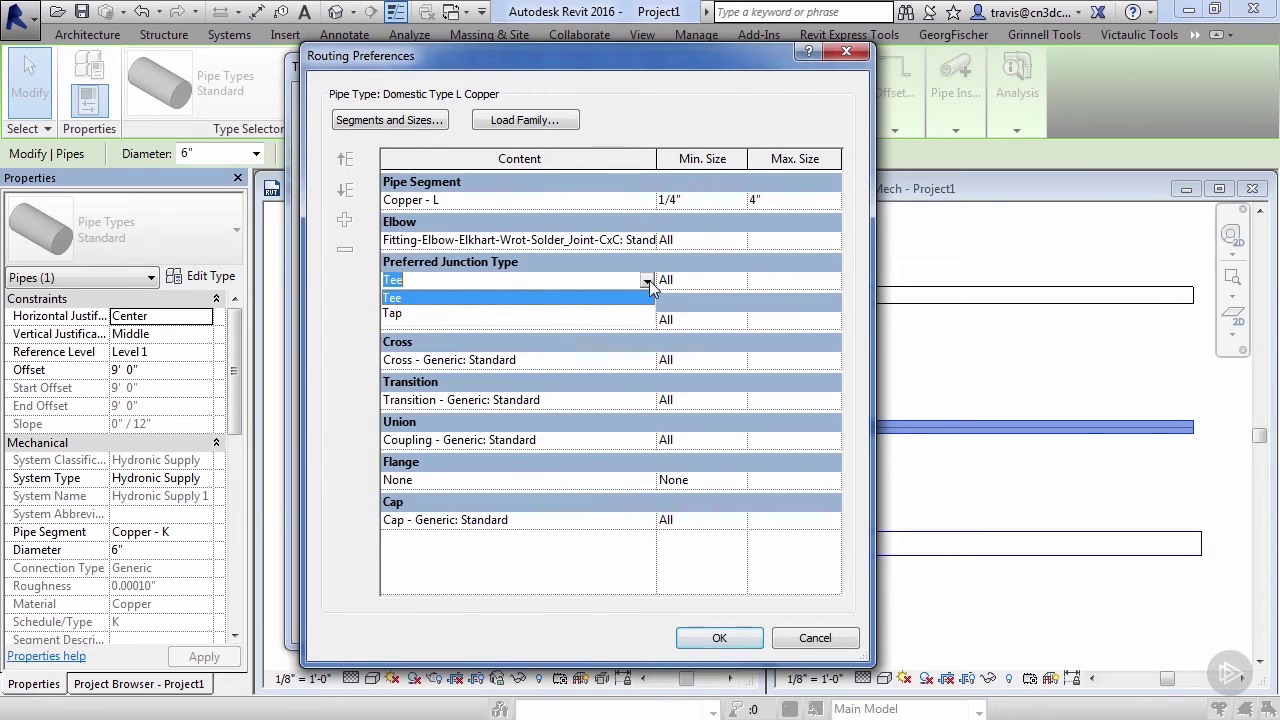
{"action": "left_click", "coordinate": [651, 281]}
{"action": "left_click", "coordinate": [643, 320]}
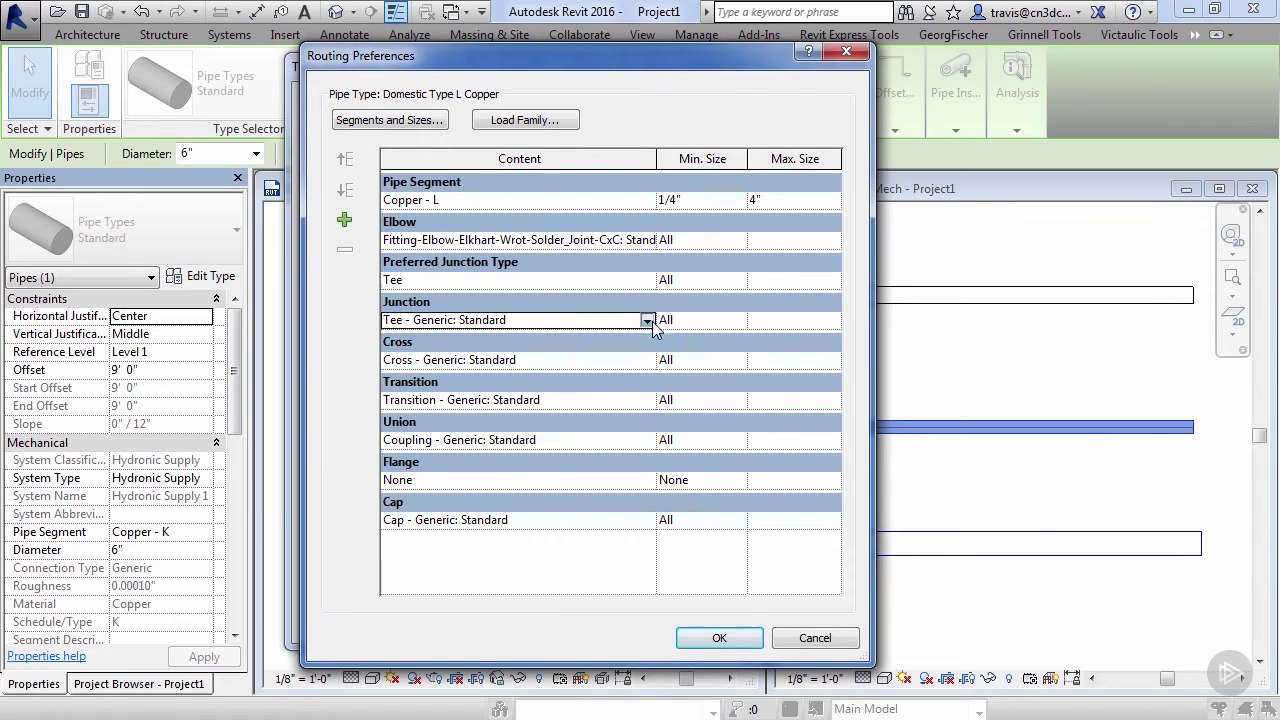
{"action": "left_click", "coordinate": [647, 321]}
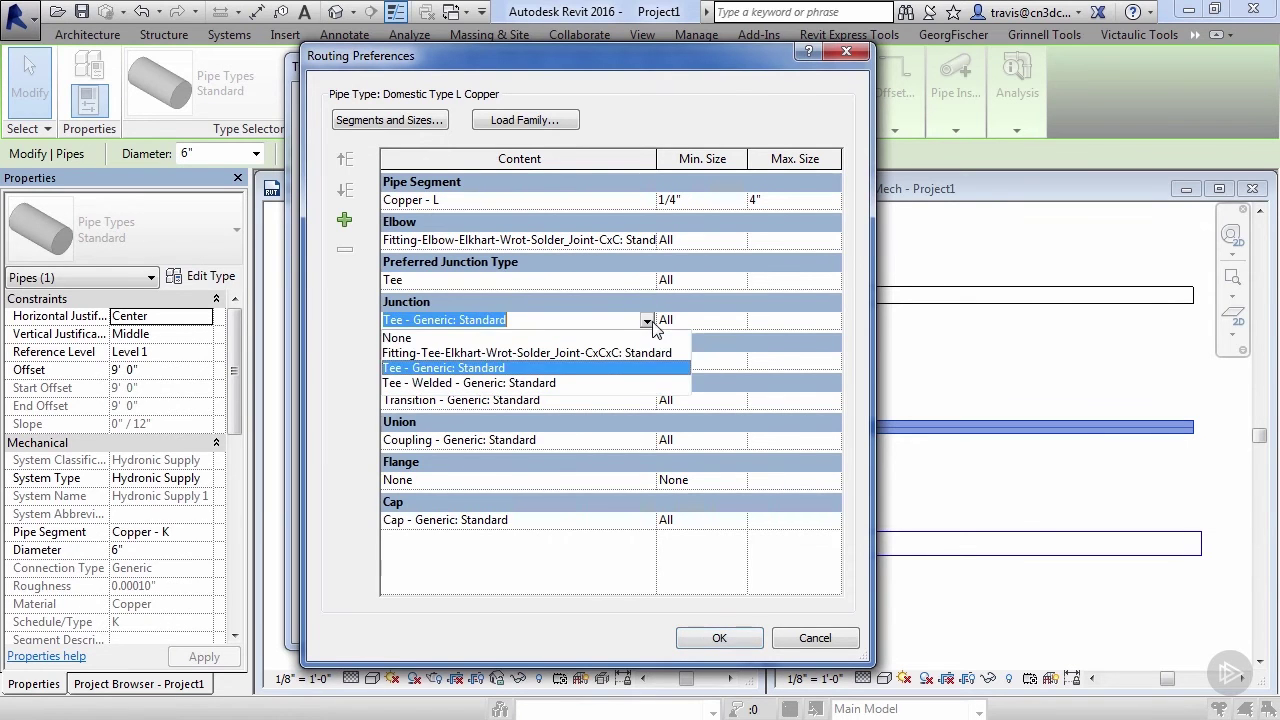
{"action": "left_click", "coordinate": [503, 353]}
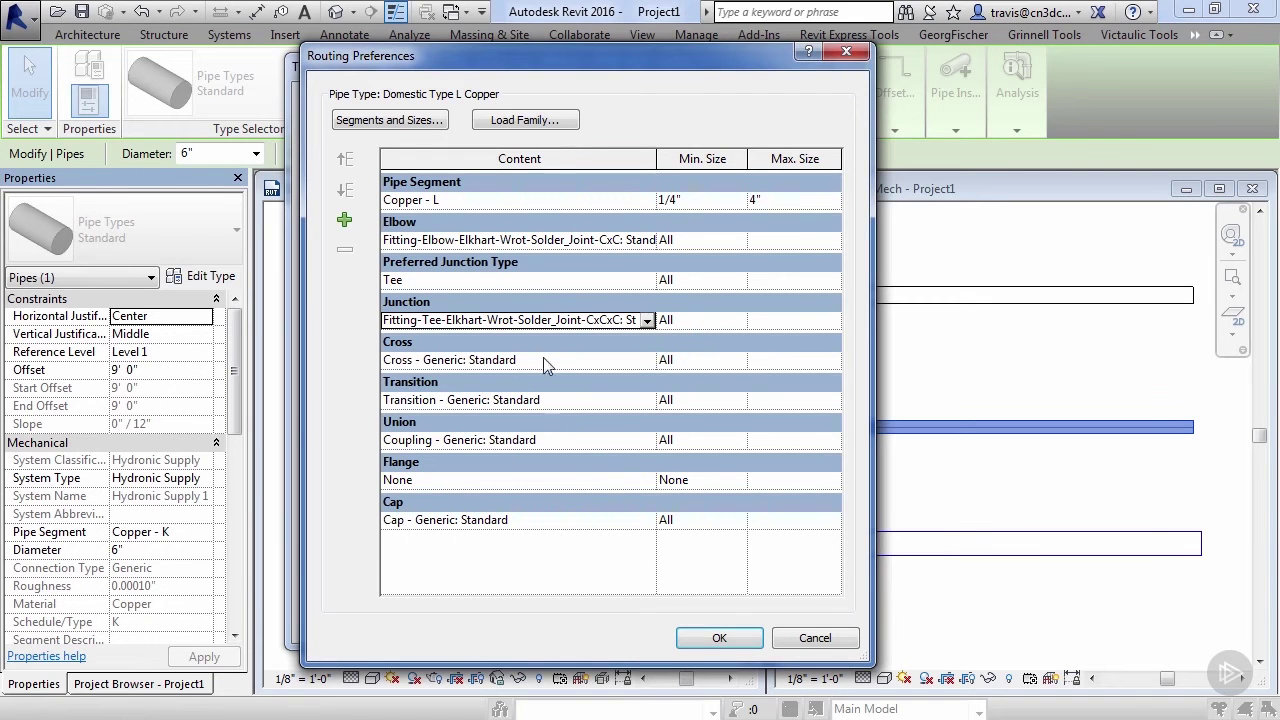
Use the Elkhart reducing coupling for transition, the coupling with stop for union, and the tube end cap for cap
{"action": "left_click", "coordinate": [645, 402]}
{"action": "left_click", "coordinate": [647, 401]}
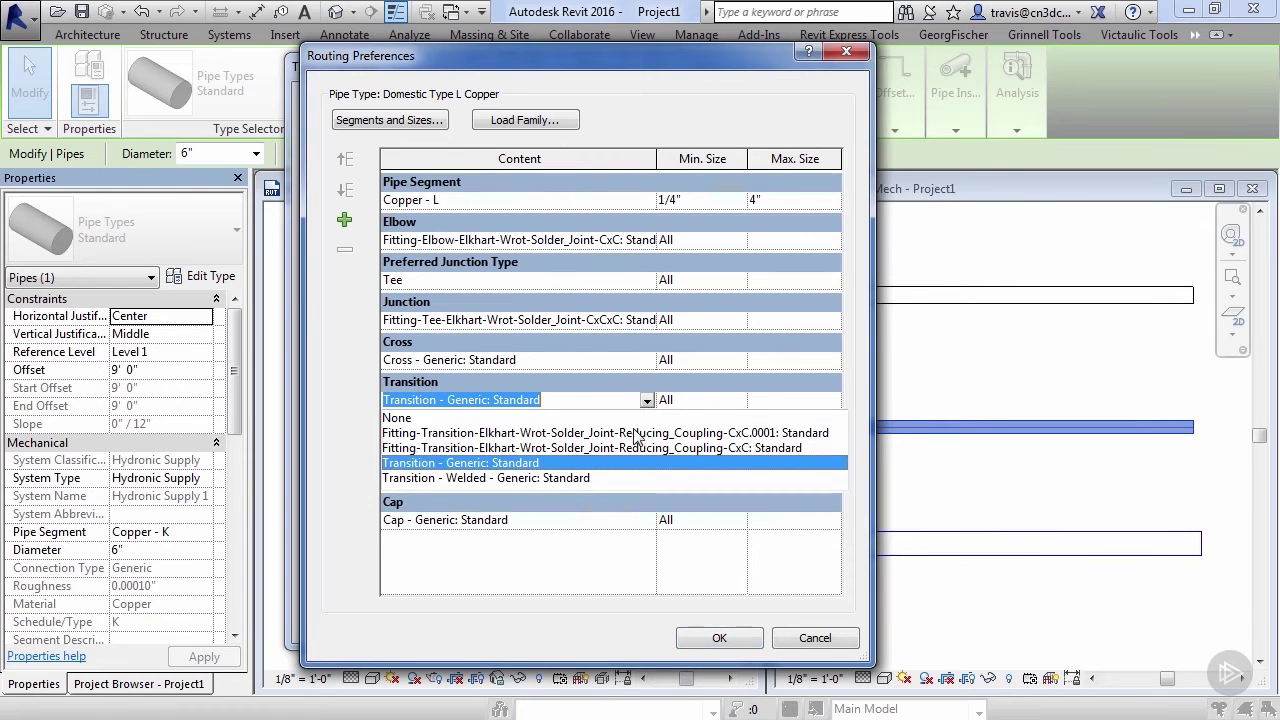
{"action": "left_click", "coordinate": [632, 435]}
{"action": "left_click", "coordinate": [648, 403]}
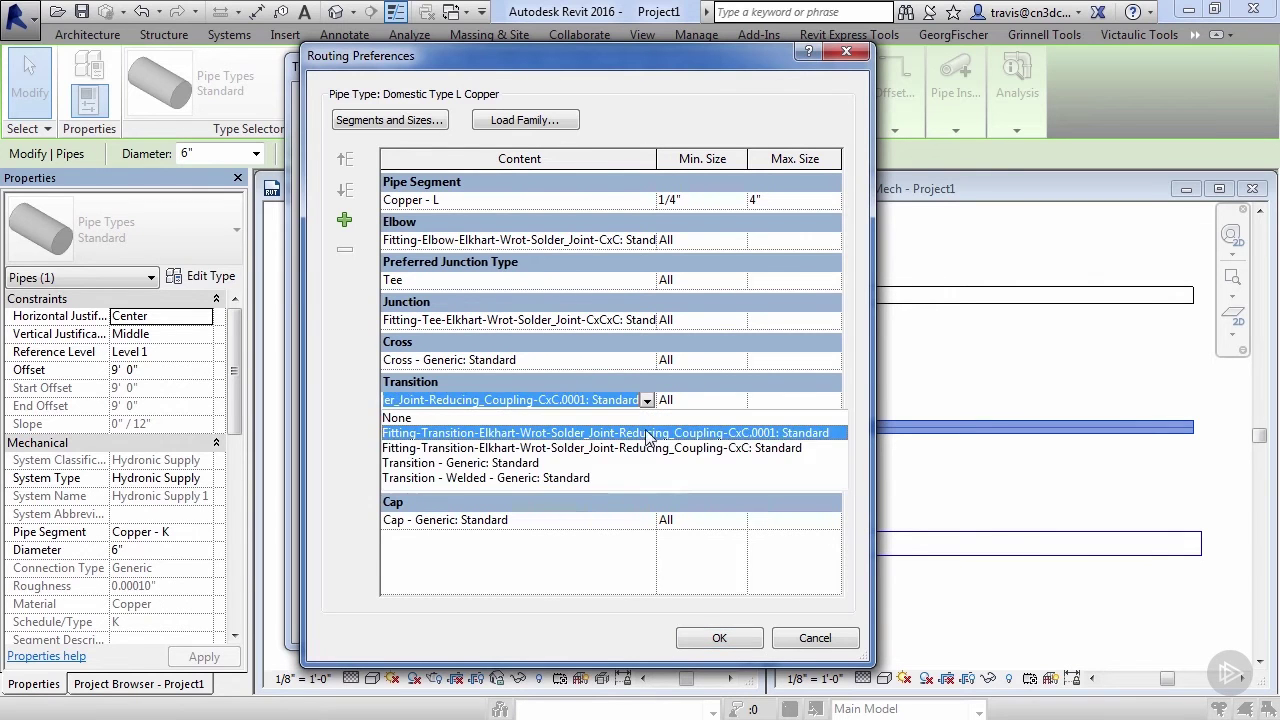
{"action": "left_click", "coordinate": [645, 450]}
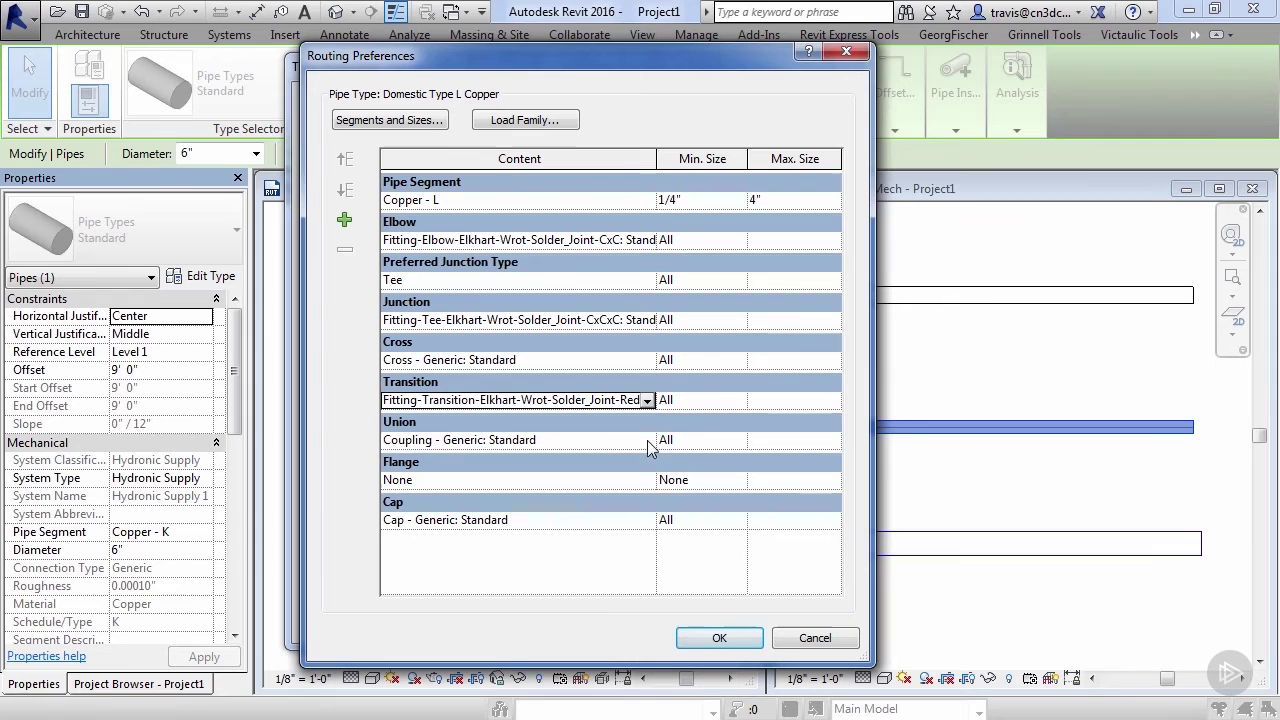
{"action": "left_click", "coordinate": [647, 440]}
{"action": "left_click", "coordinate": [647, 440]}
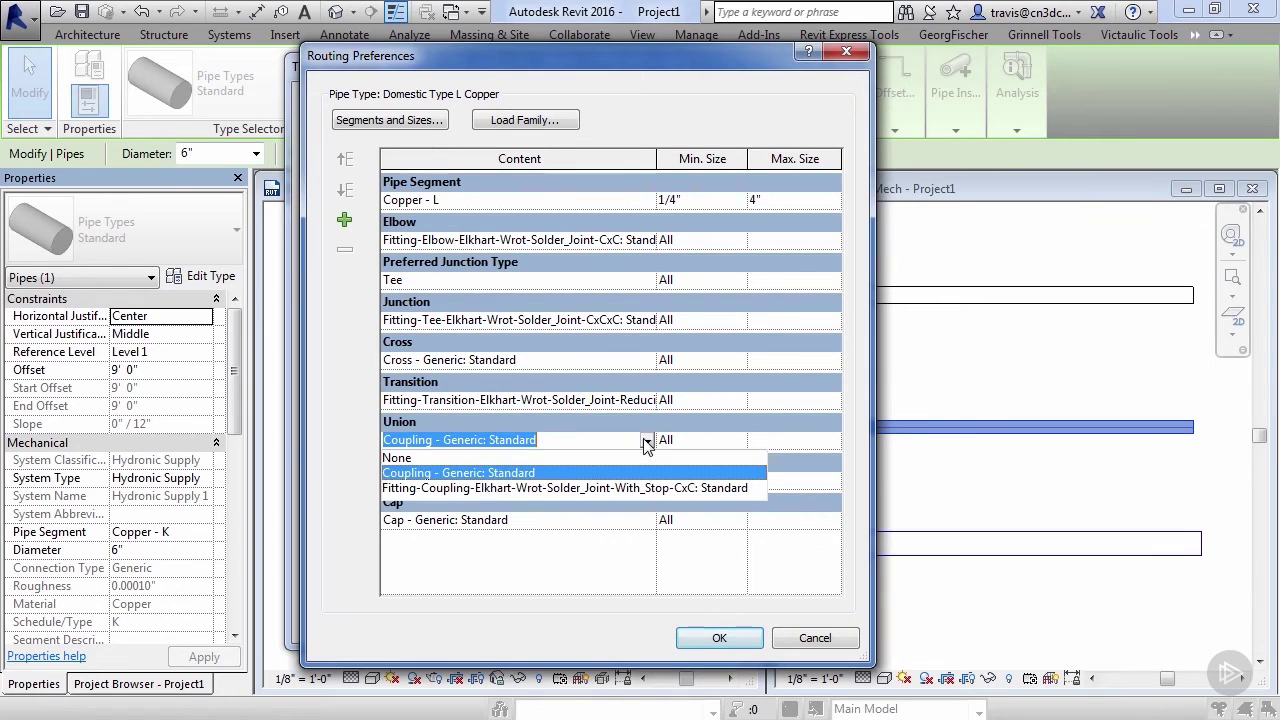
{"action": "left_click", "coordinate": [503, 488]}
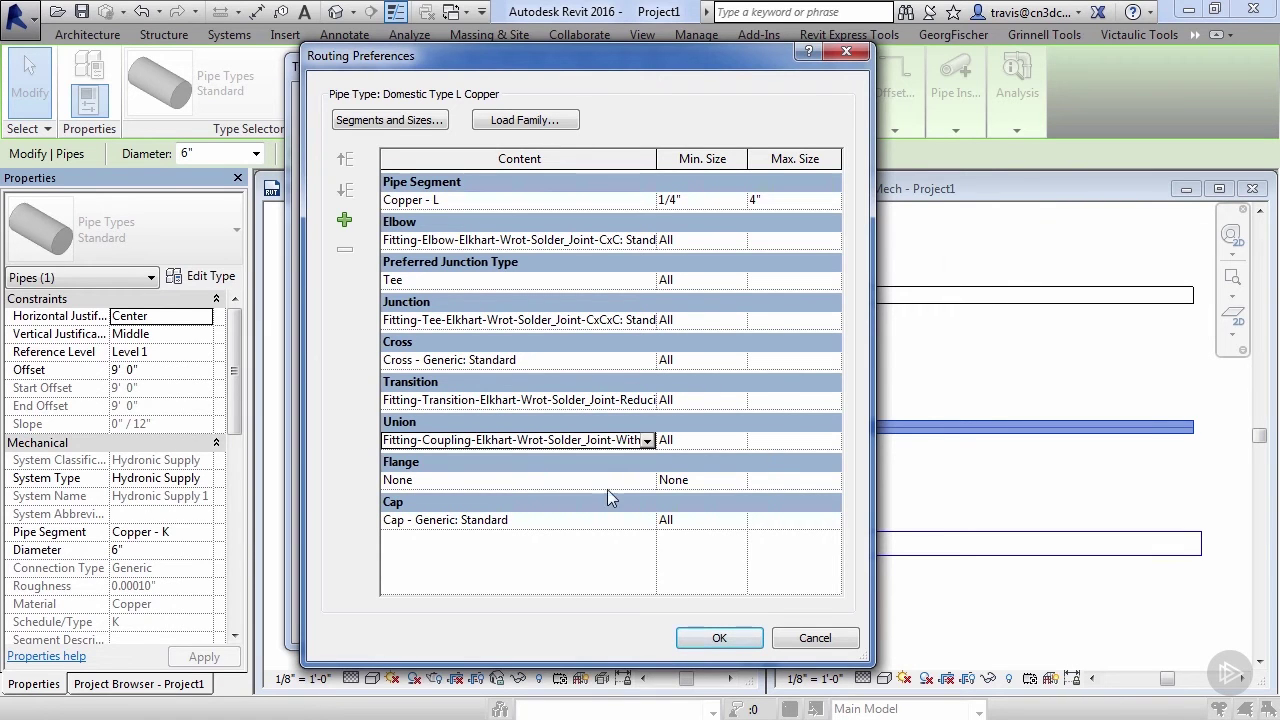
{"action": "left_click", "coordinate": [645, 520]}
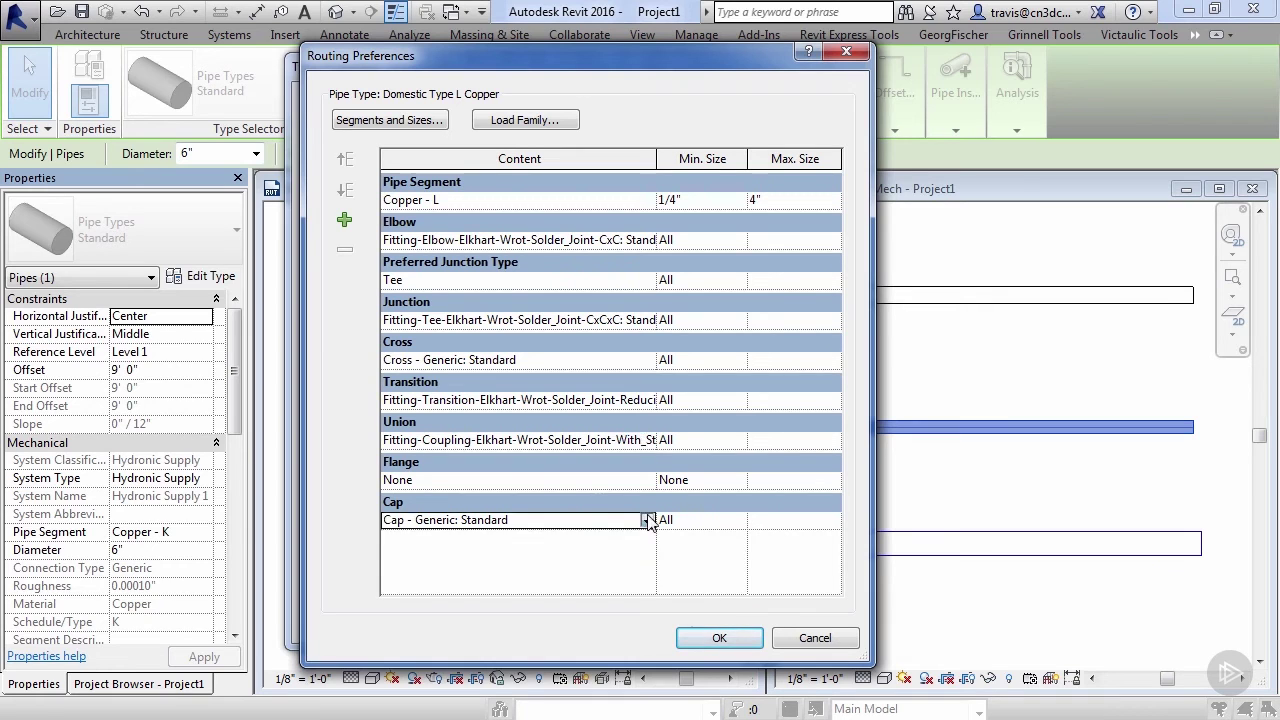
{"action": "left_click", "coordinate": [647, 520]}
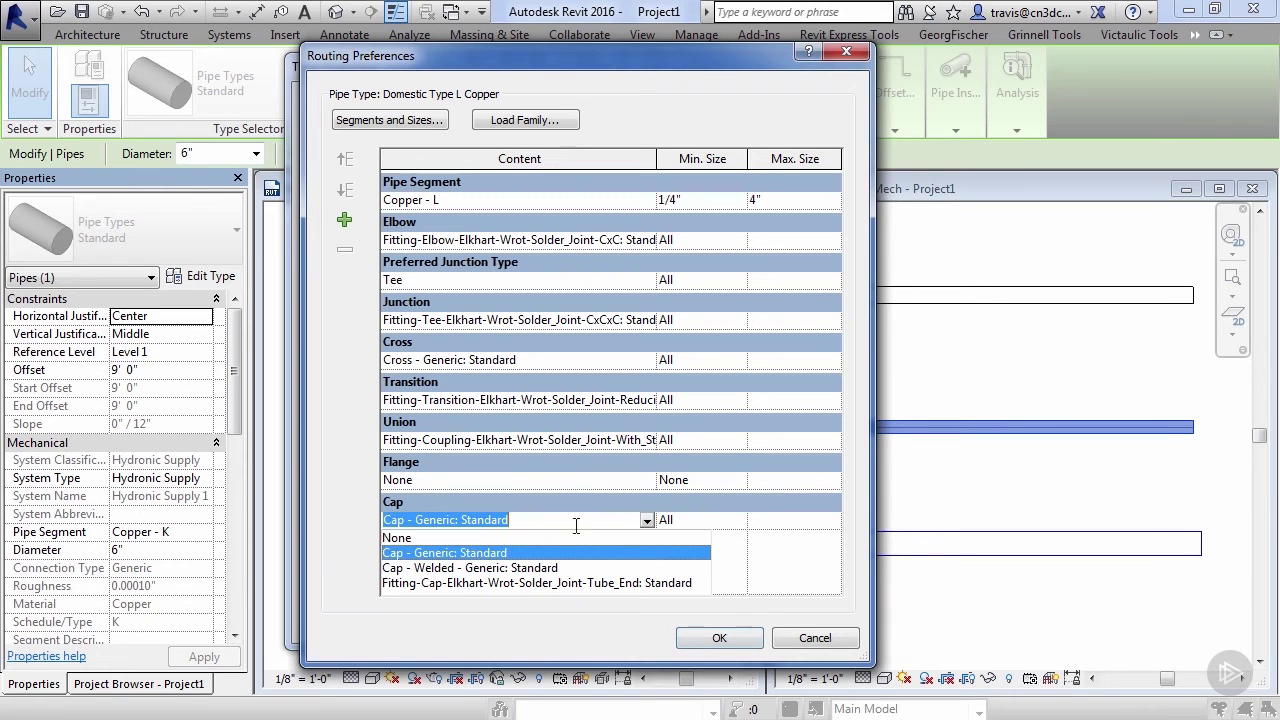
{"action": "left_click", "coordinate": [470, 584]}
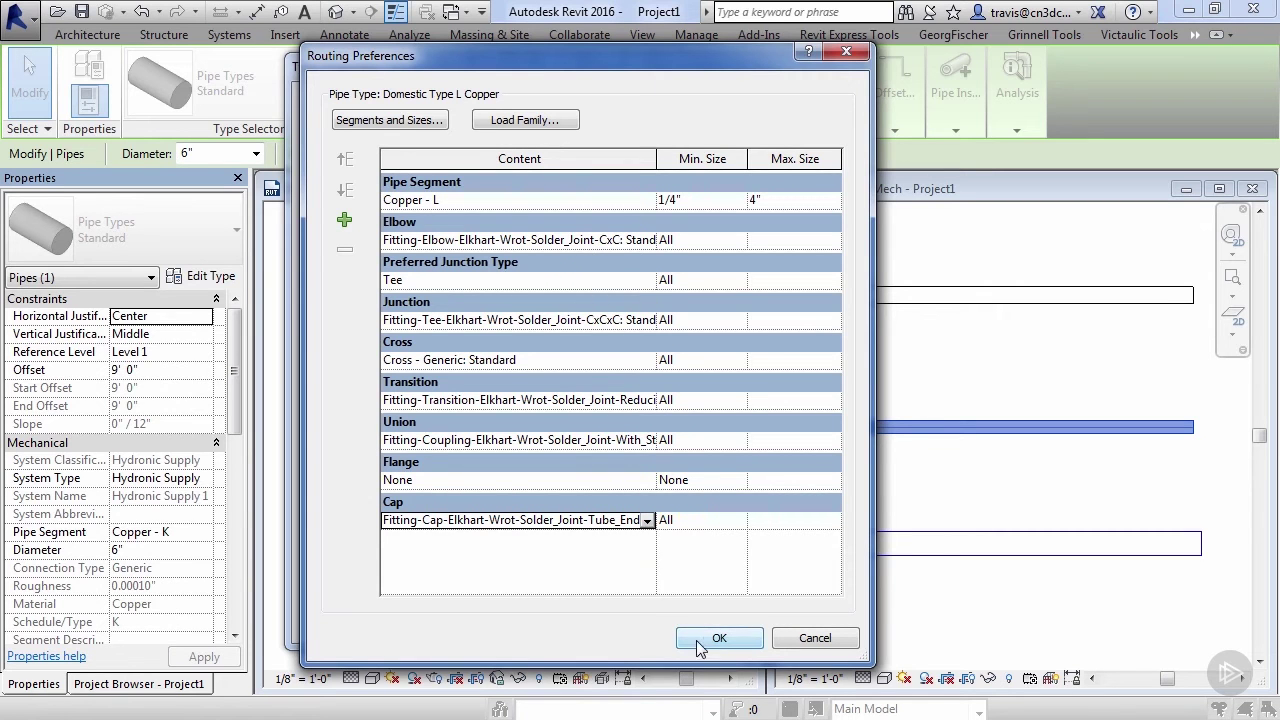
In Segments and Sizes, enter 'Type L Copper' as the description of the Copper - L segment
{"action": "left_click", "coordinate": [435, 121]}
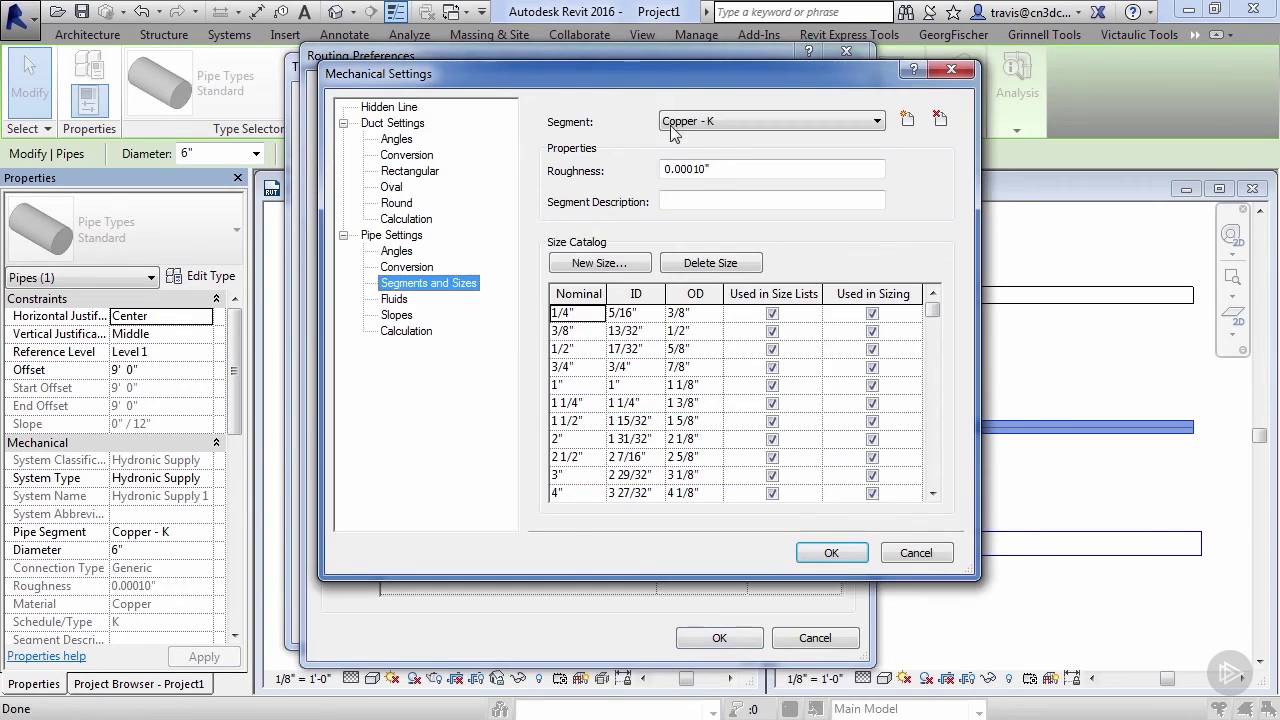
{"action": "left_click", "coordinate": [907, 118]}
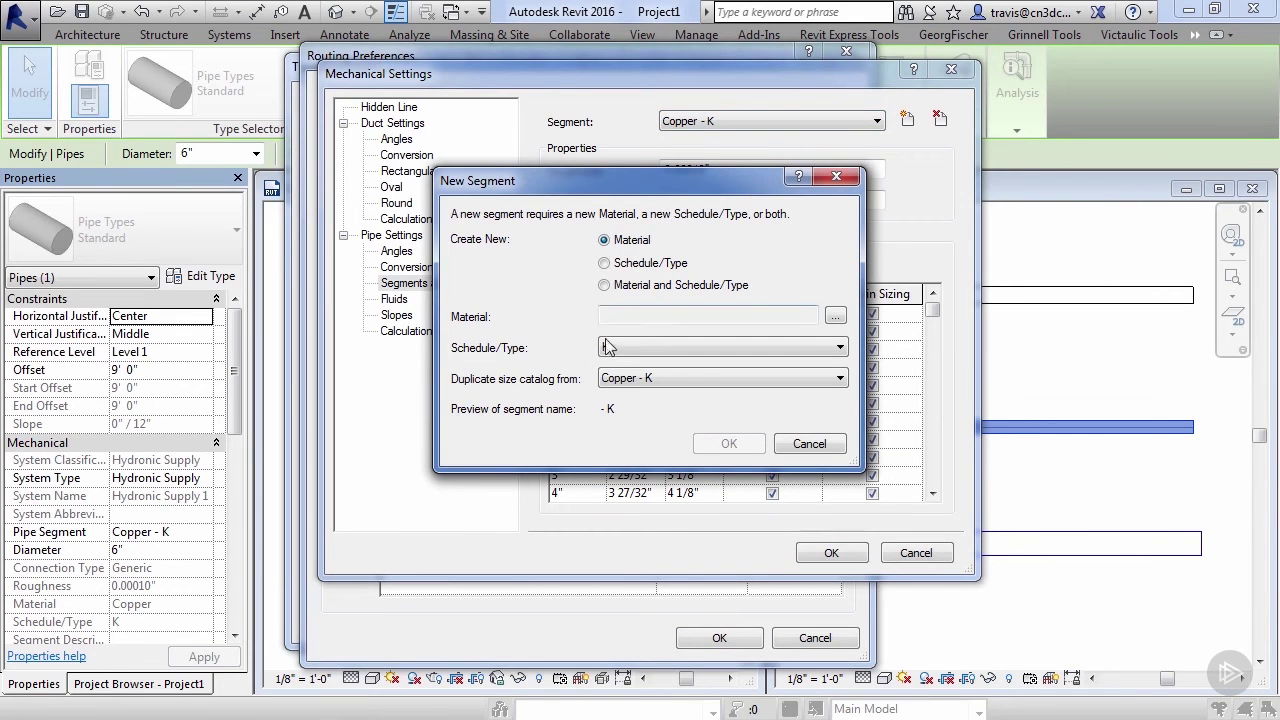
{"action": "left_click", "coordinate": [808, 444]}
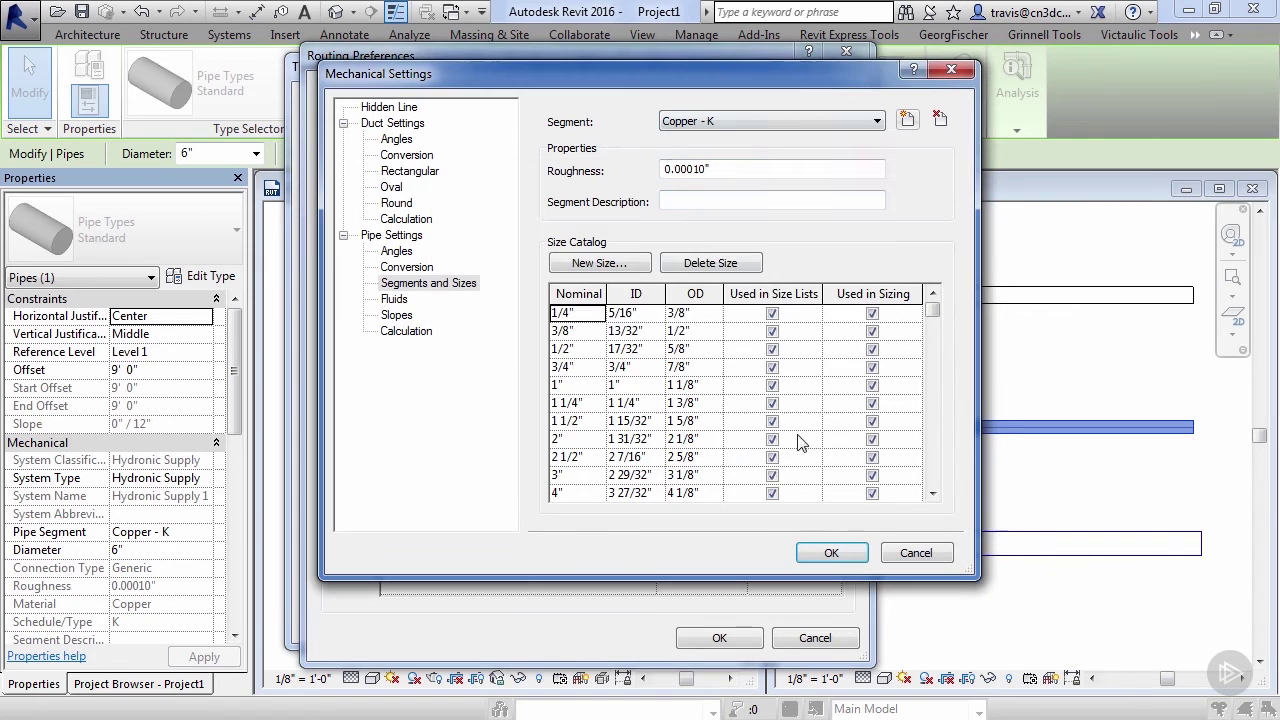
{"action": "left_click", "coordinate": [840, 120]}
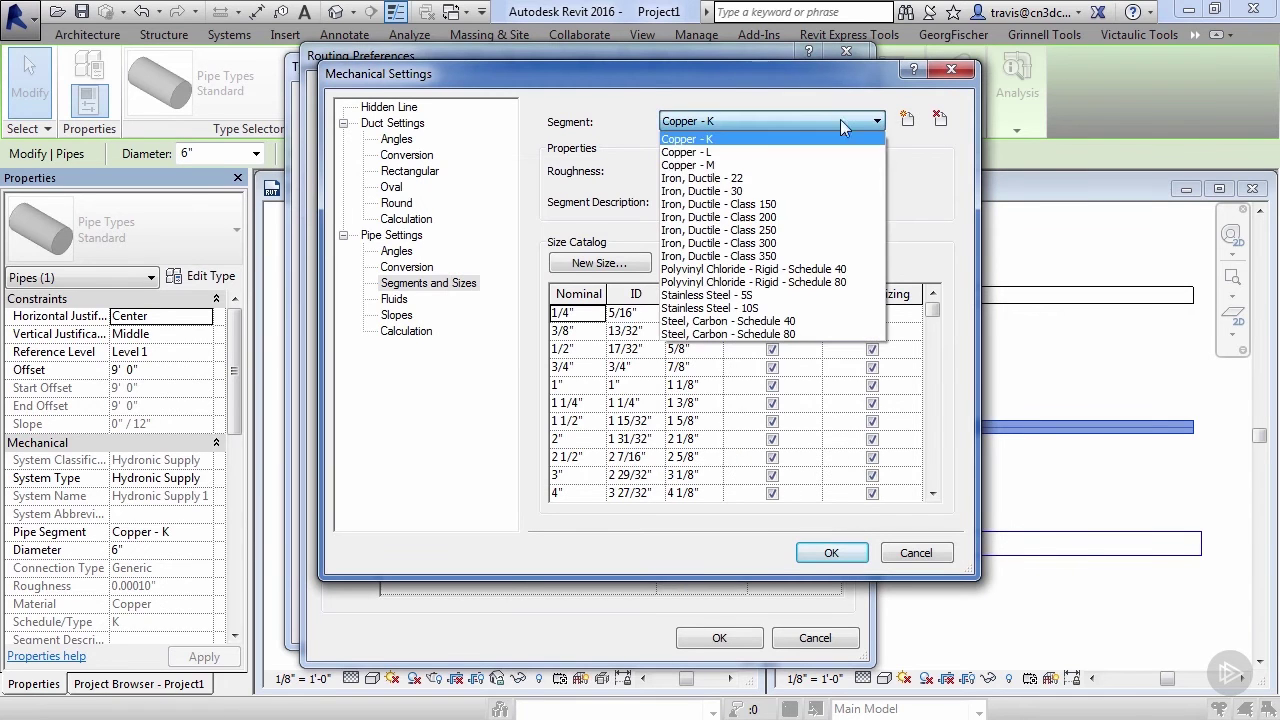
{"action": "left_click", "coordinate": [702, 152]}
{"action": "left_click", "coordinate": [673, 203]}
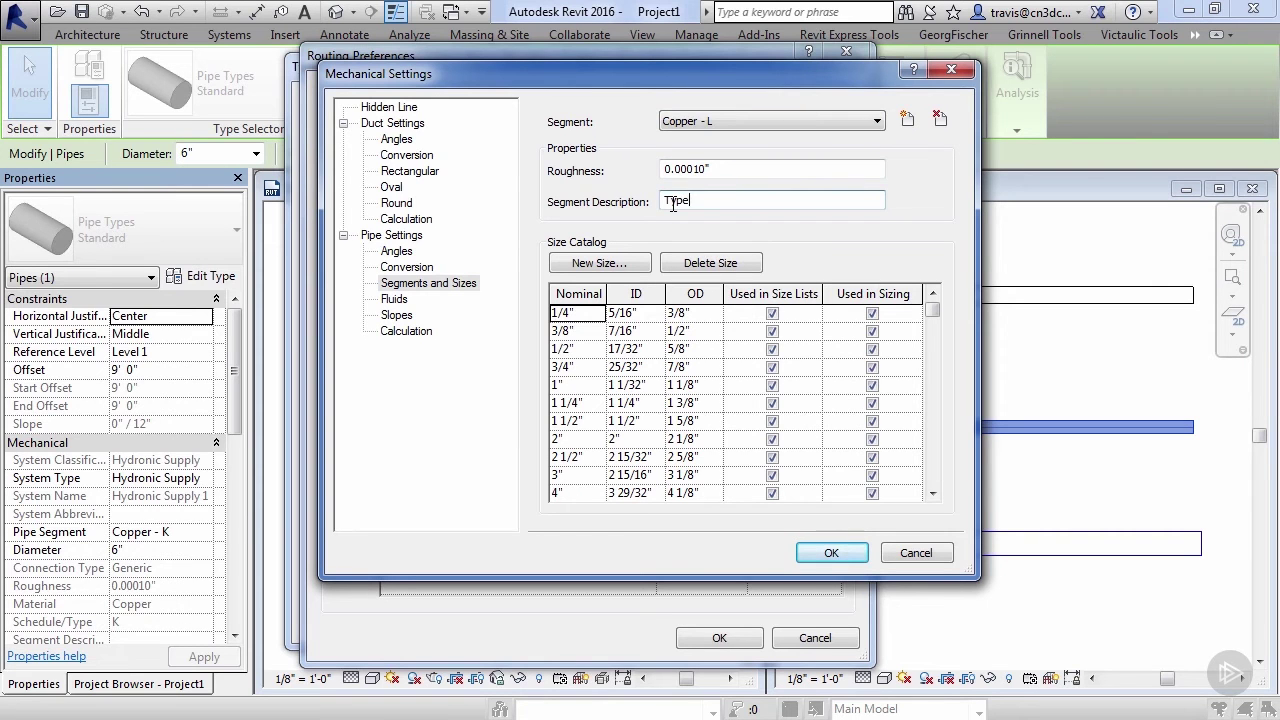
{"action": "type", "text": "Type L Copper"}
Confirm the segment settings, the routing preferences and the Domestic Type L Copper type properties
{"action": "left_click", "coordinate": [831, 555]}
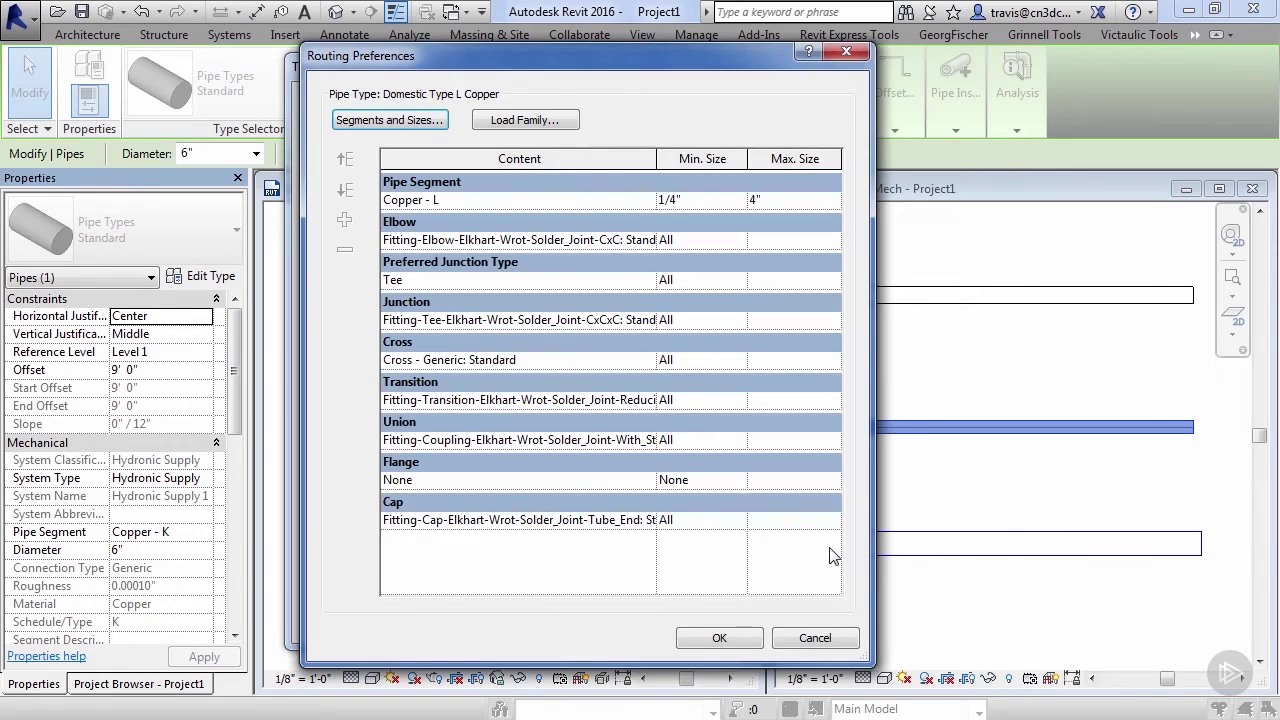
{"action": "left_click", "coordinate": [715, 638]}
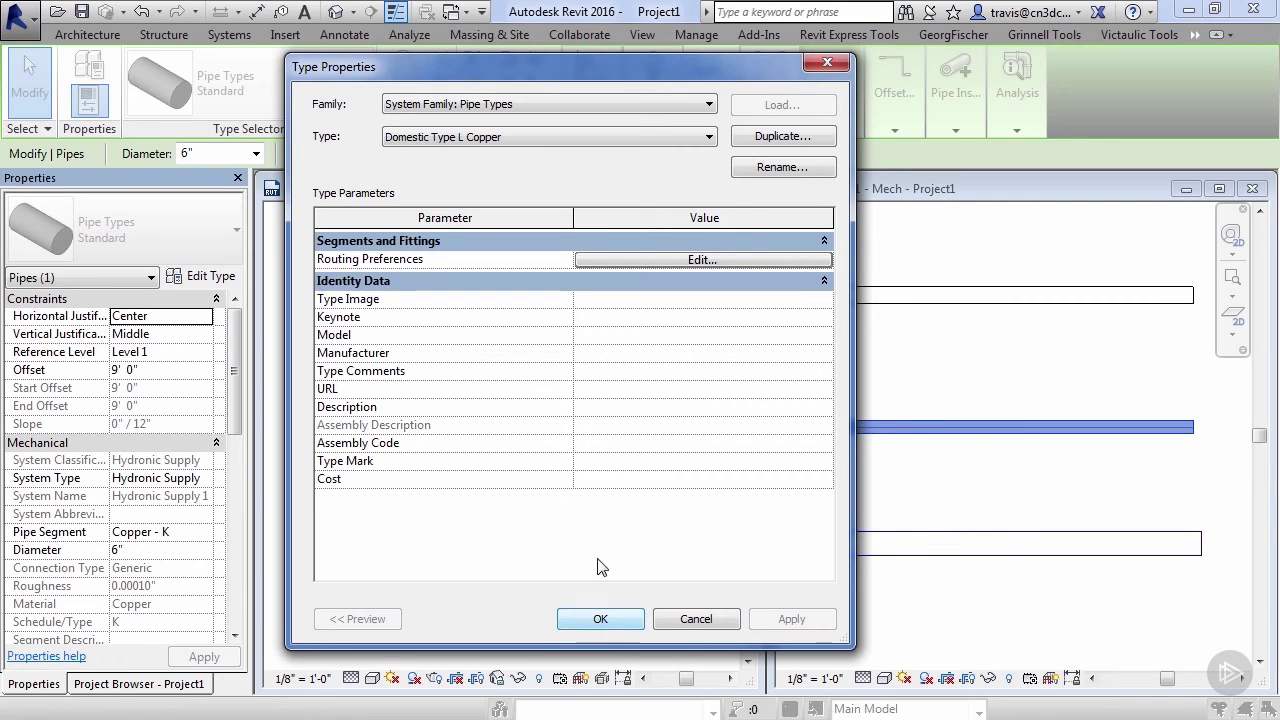
{"action": "left_click", "coordinate": [601, 620]}
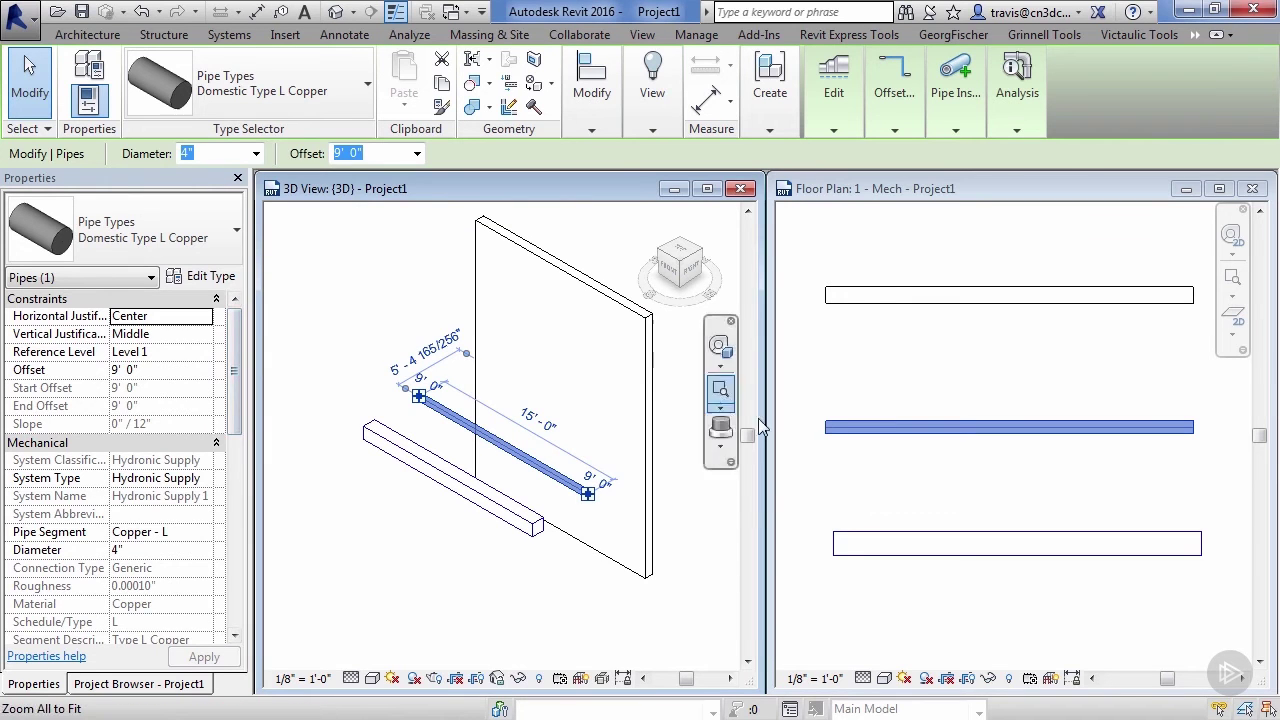
Extend the copper pipe from its right end horizontally, up to the upper wall, then along it
{"action": "left_click", "coordinate": [908, 465]}
{"action": "left_click", "coordinate": [950, 465]}
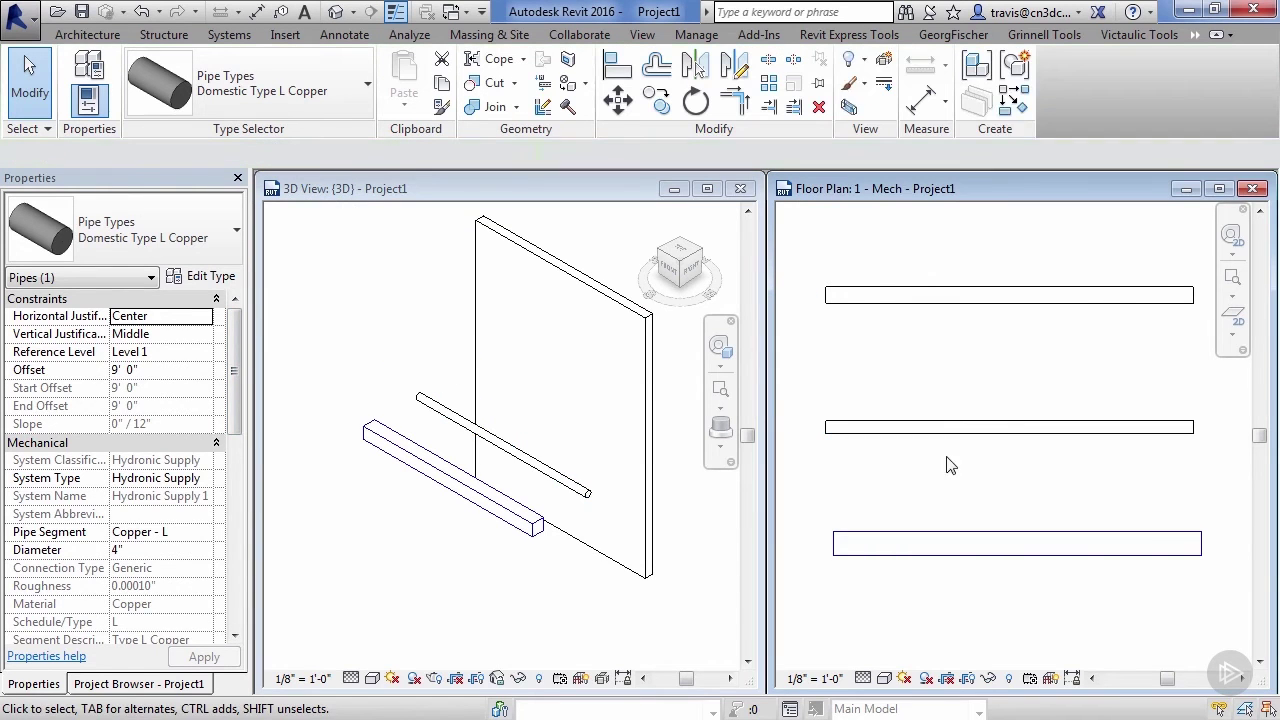
{"action": "left_click", "coordinate": [1219, 188]}
{"action": "left_click", "coordinate": [668, 406]}
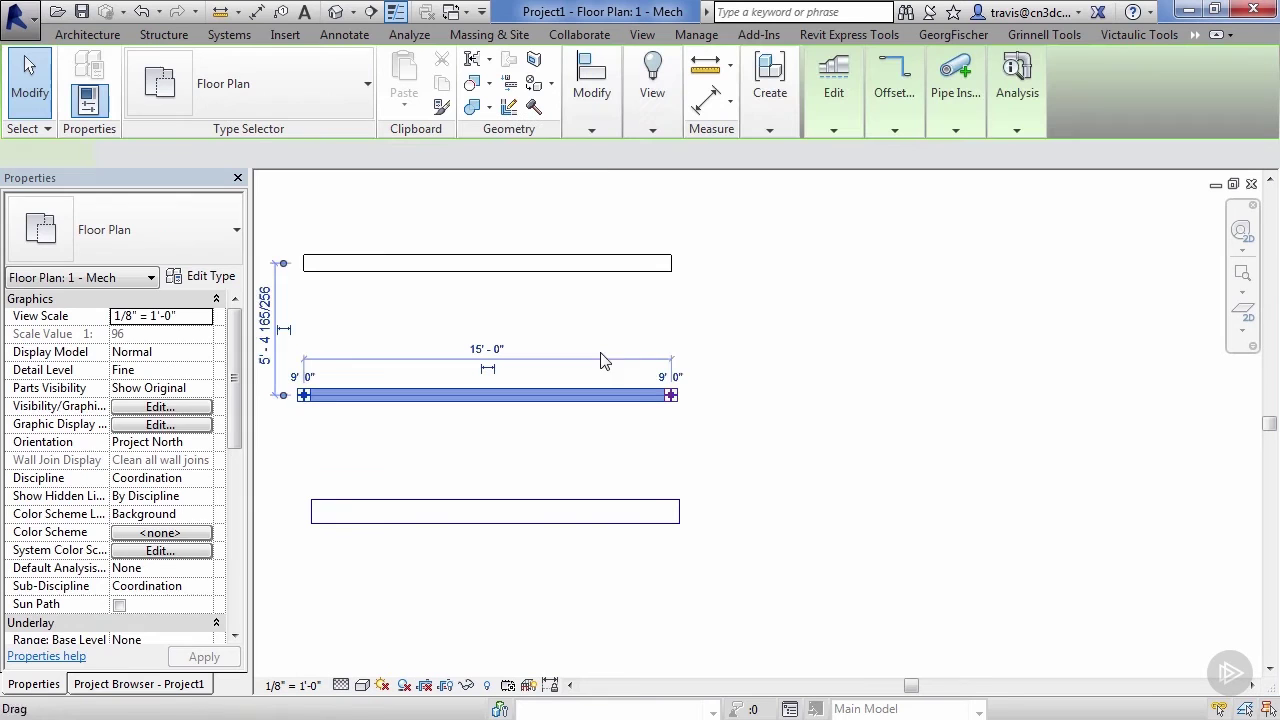
{"action": "right_click", "coordinate": [674, 398]}
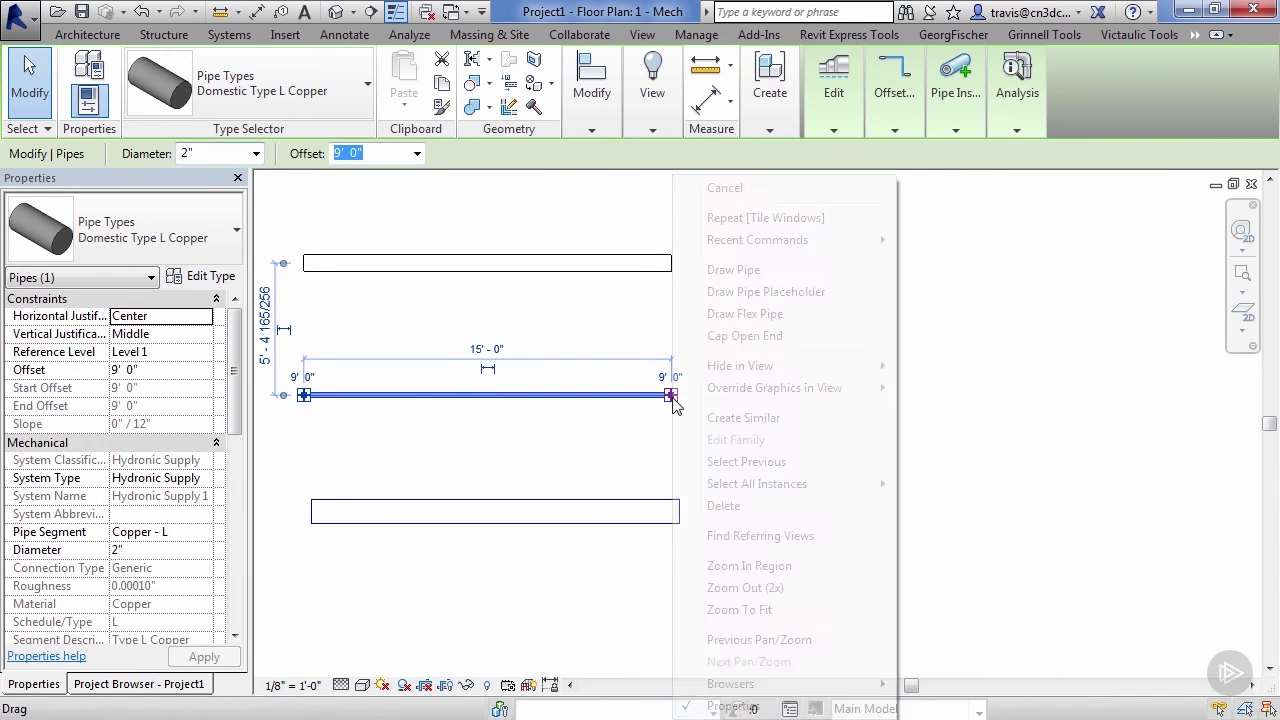
{"action": "left_click", "coordinate": [716, 272]}
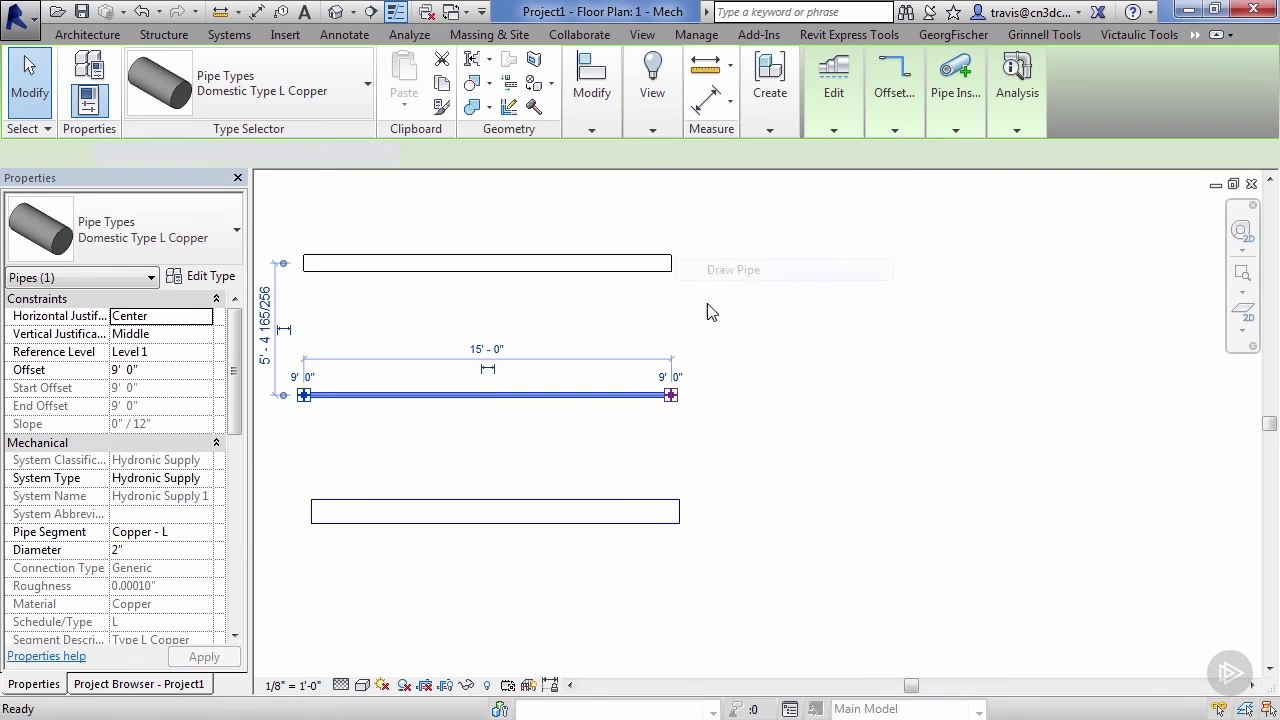
{"action": "left_click", "coordinate": [811, 396]}
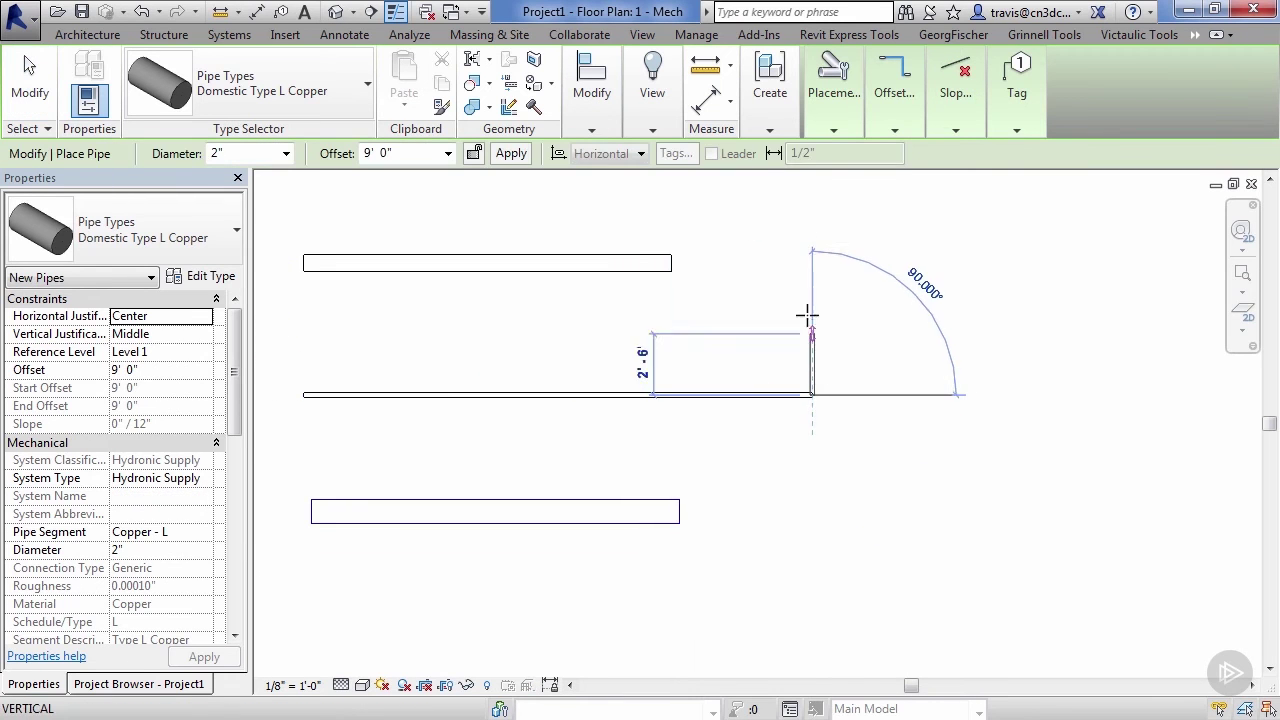
{"action": "left_click", "coordinate": [811, 242]}
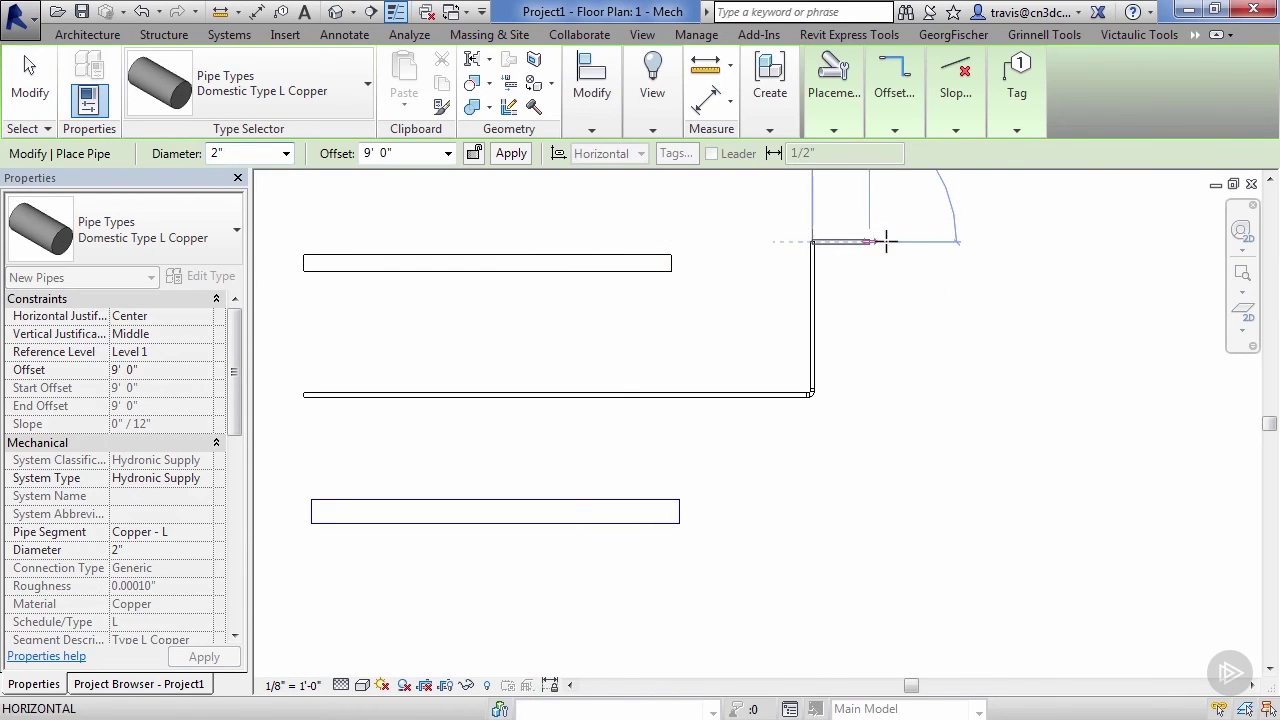
{"action": "left_click", "coordinate": [942, 242]}
Continue the upper run at 1 1/2" diameter, then cancel the unfinished pipe
{"action": "left_click", "coordinate": [286, 153]}
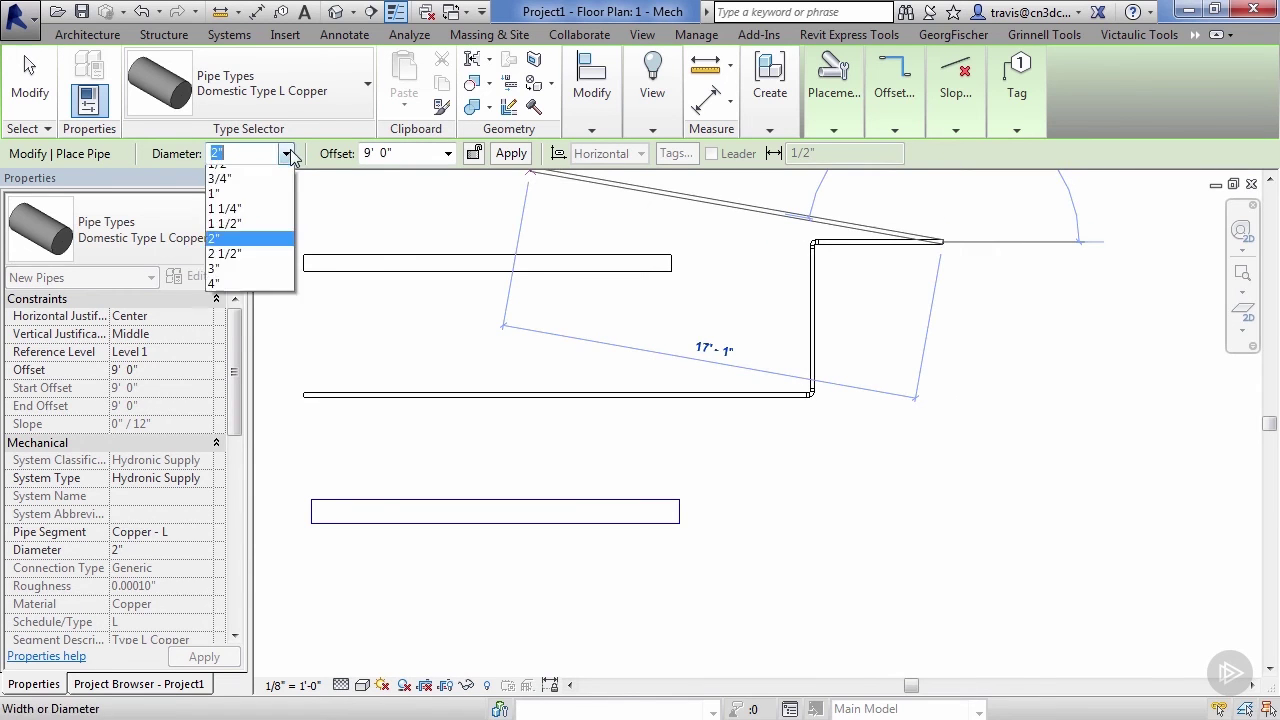
{"action": "left_click", "coordinate": [224, 263]}
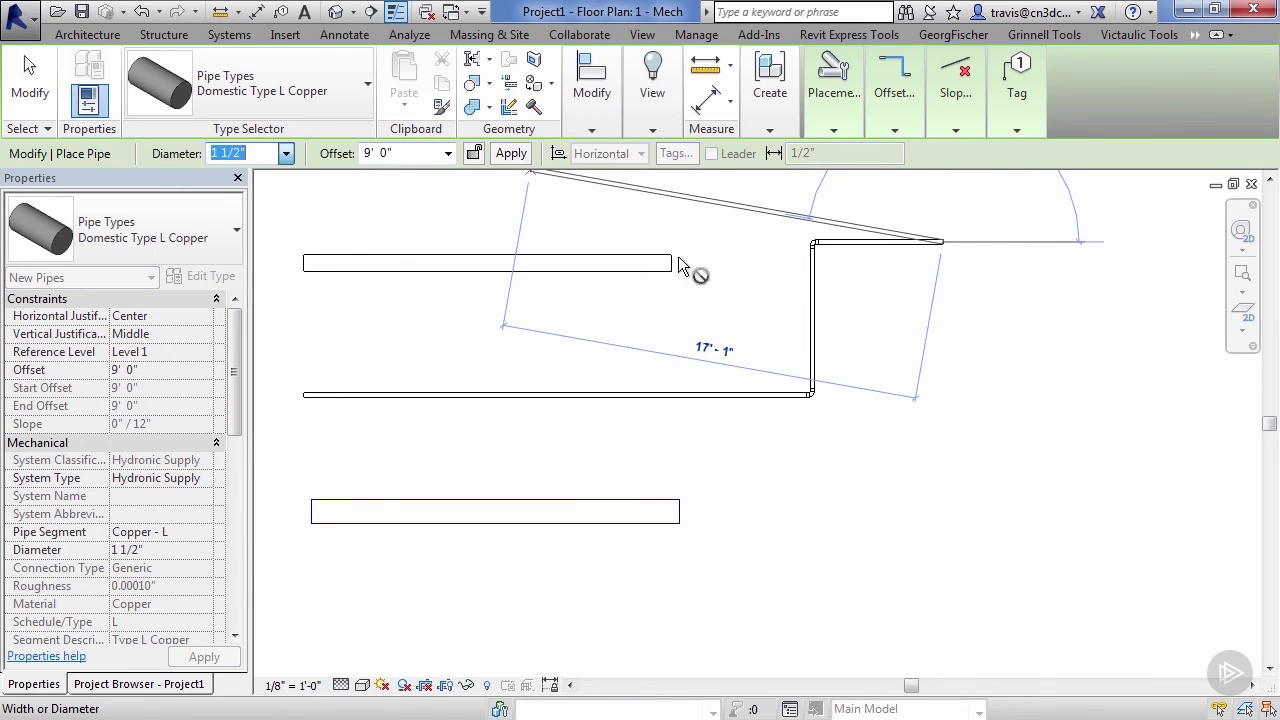
{"action": "left_click", "coordinate": [1050, 242]}
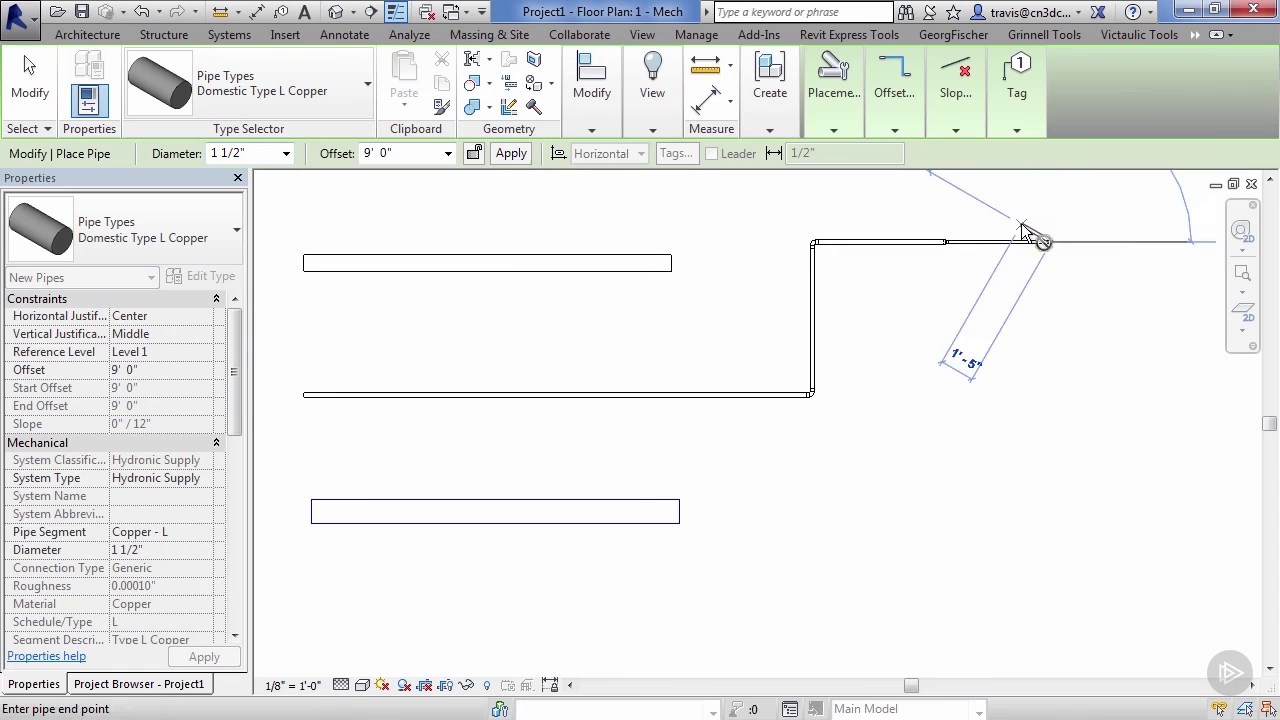
{"action": "left_click", "coordinate": [830, 113]}
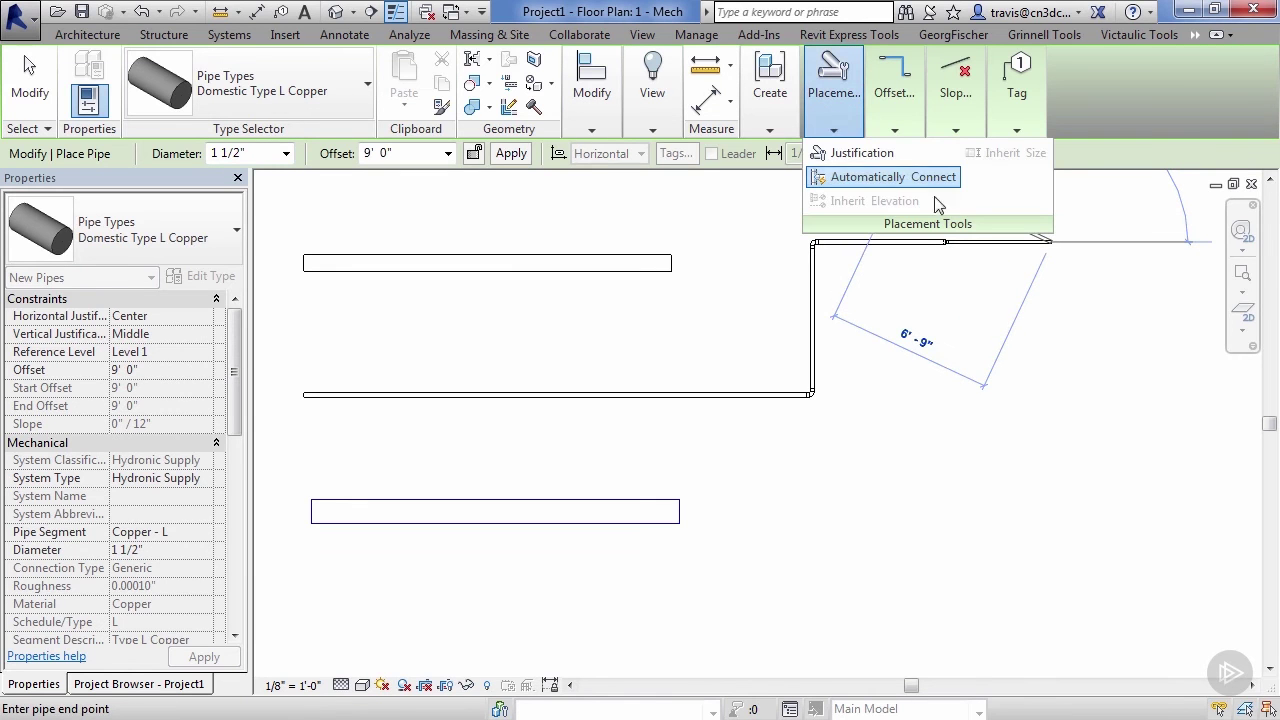
{"action": "key", "text": "Escape"}
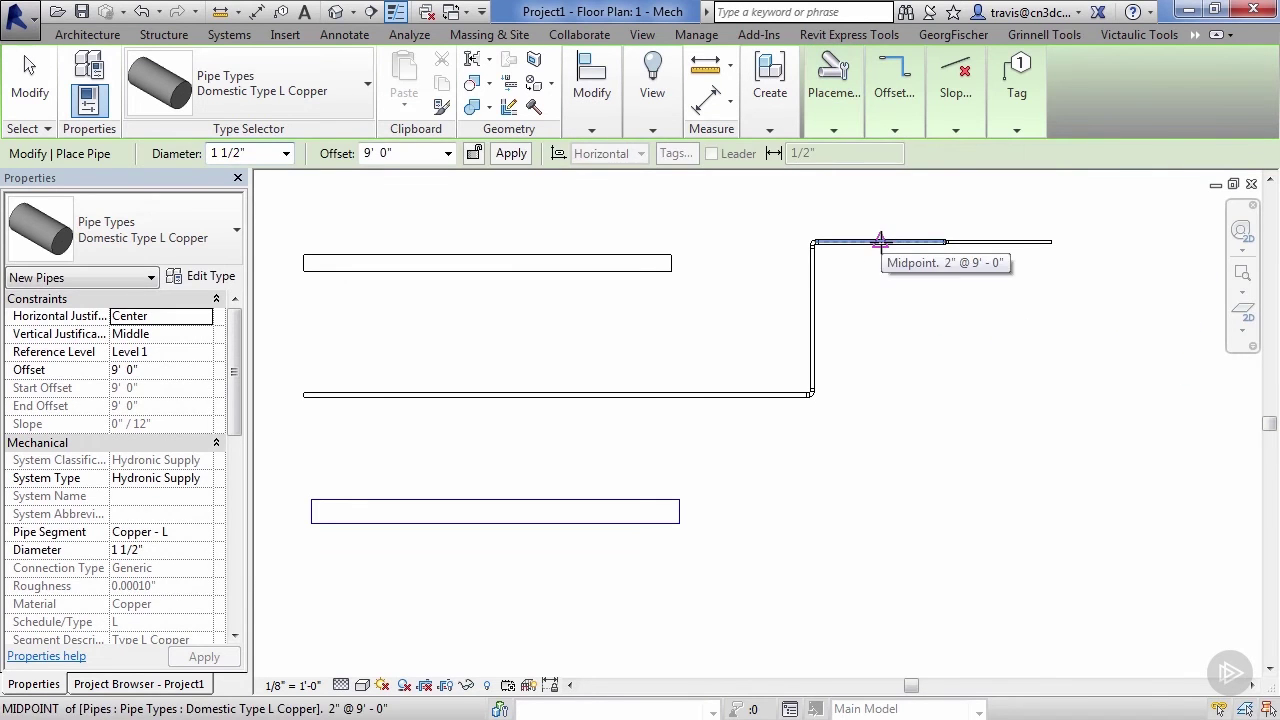
Draw a vertical branch down from the upper pipe's midpoint, creating a tee
{"action": "left_click", "coordinate": [880, 241]}
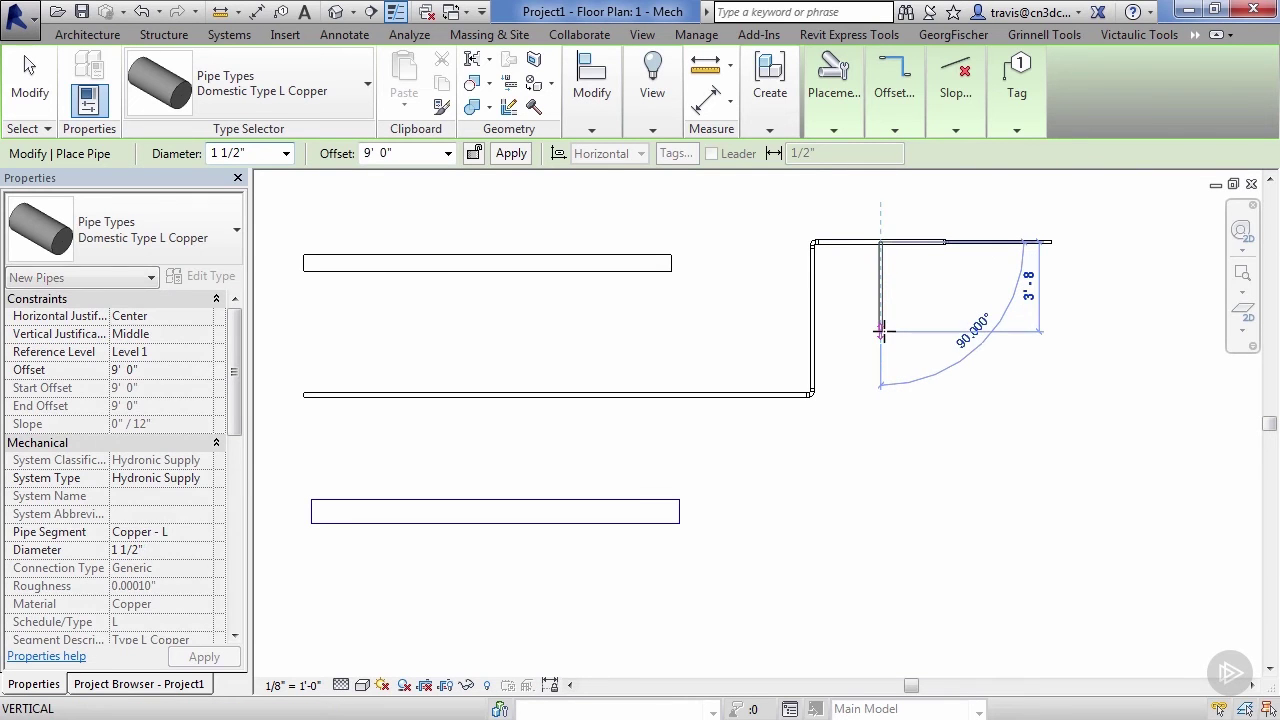
{"action": "left_click", "coordinate": [881, 331]}
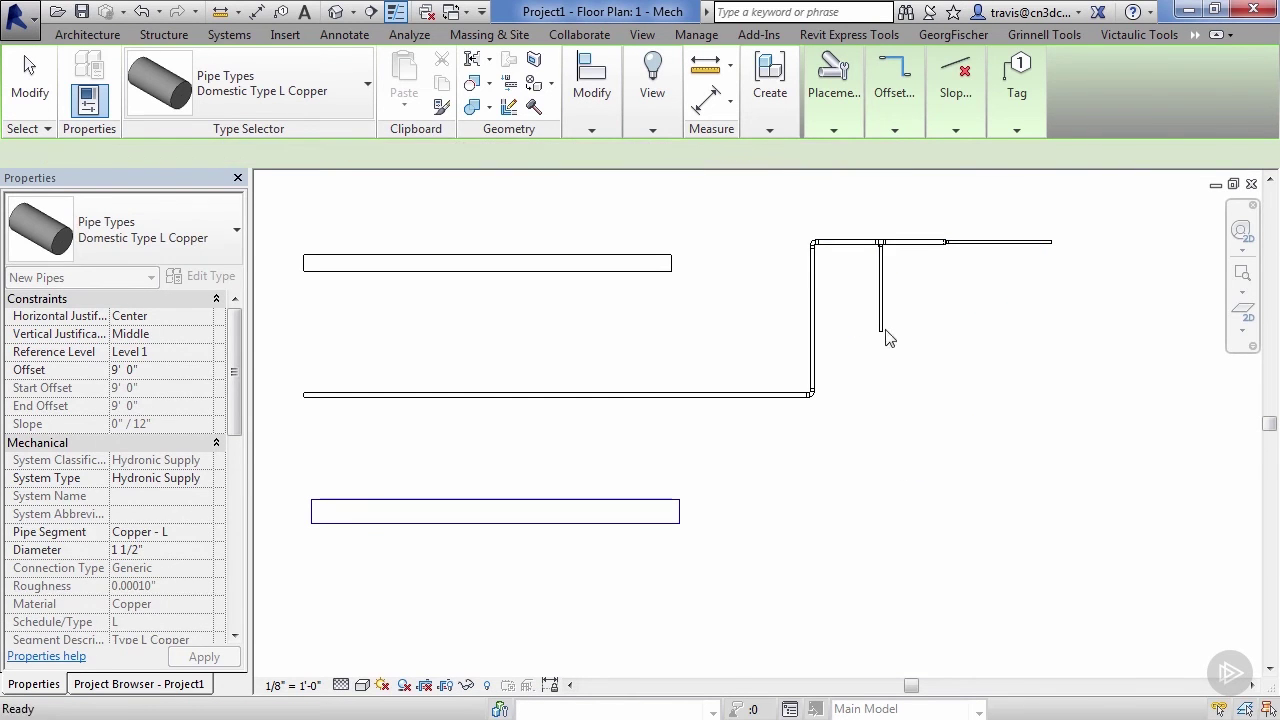
{"action": "key", "text": "Escape"}
{"action": "key", "text": "Escape"}
Zoom and pan the floor plan around the new vertical branch pipe
{"action": "scroll", "coordinate": [888, 243], "scroll_direction": "up", "scroll_amount": 2}
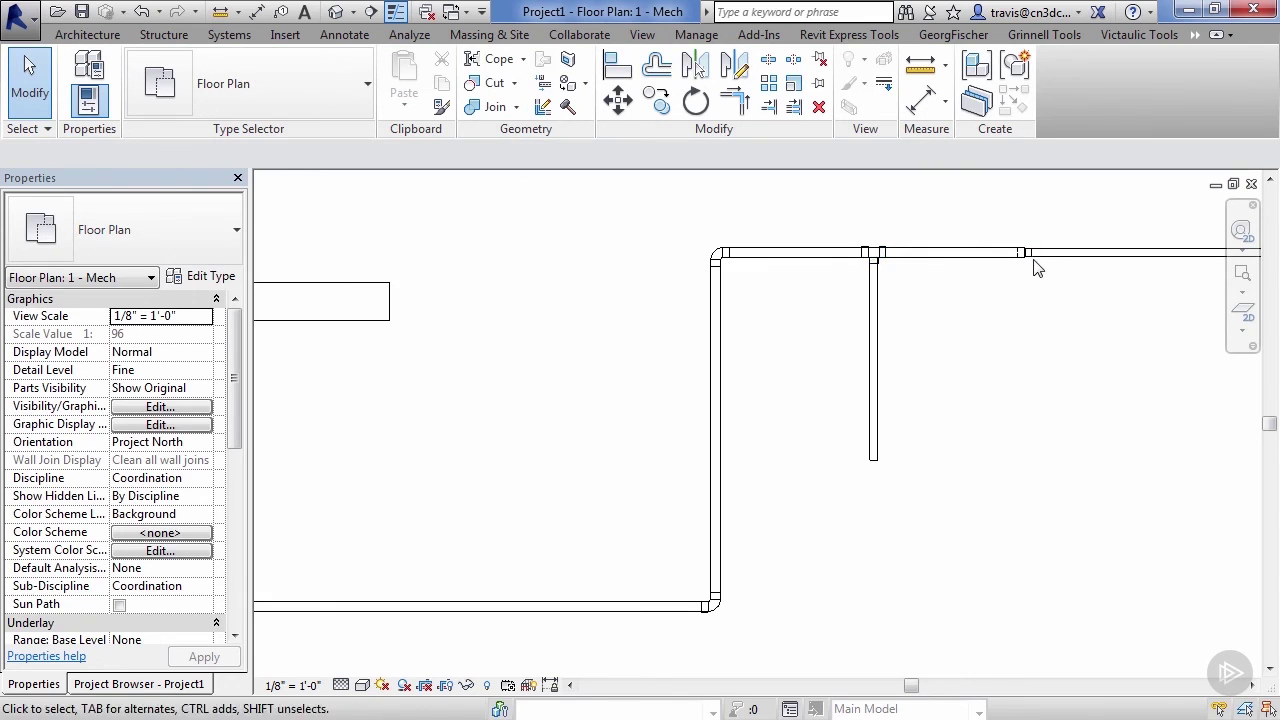
{"action": "scroll", "coordinate": [1034, 266], "scroll_direction": "up", "scroll_amount": 3}
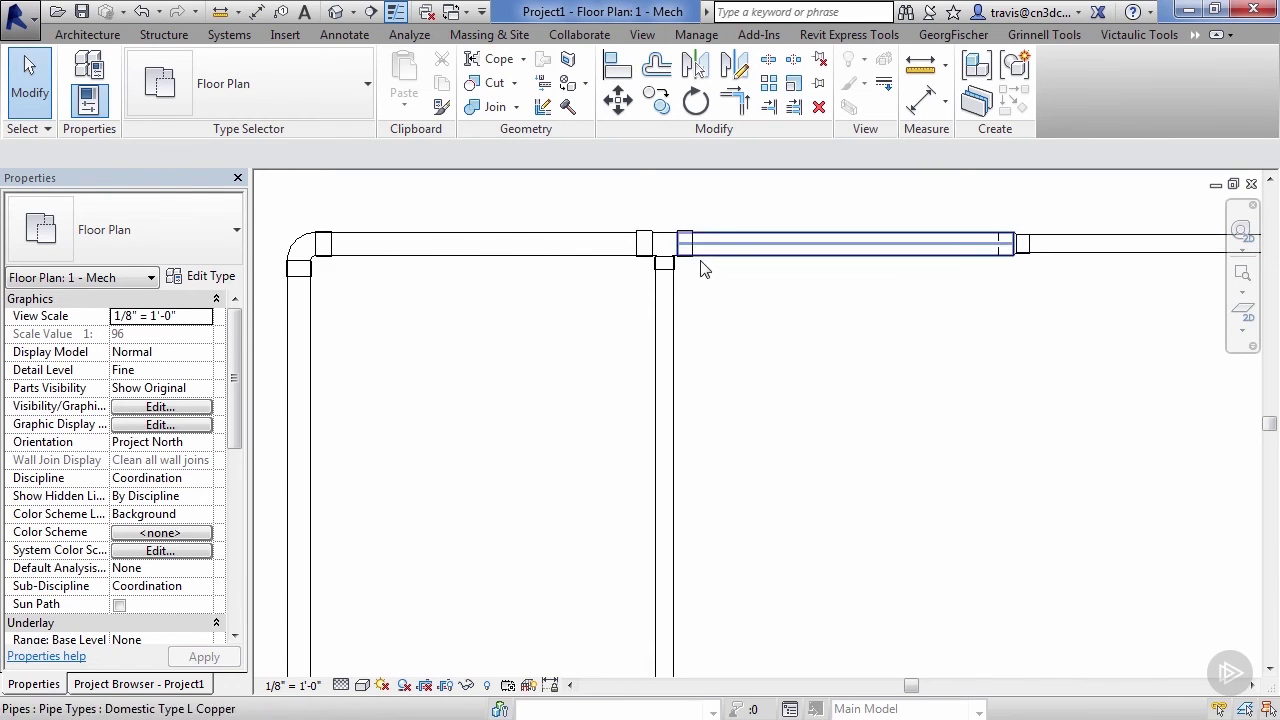
{"action": "scroll", "coordinate": [680, 262], "scroll_direction": "down", "scroll_amount": 2}
{"action": "scroll", "coordinate": [678, 258], "scroll_direction": "down", "scroll_amount": 1}
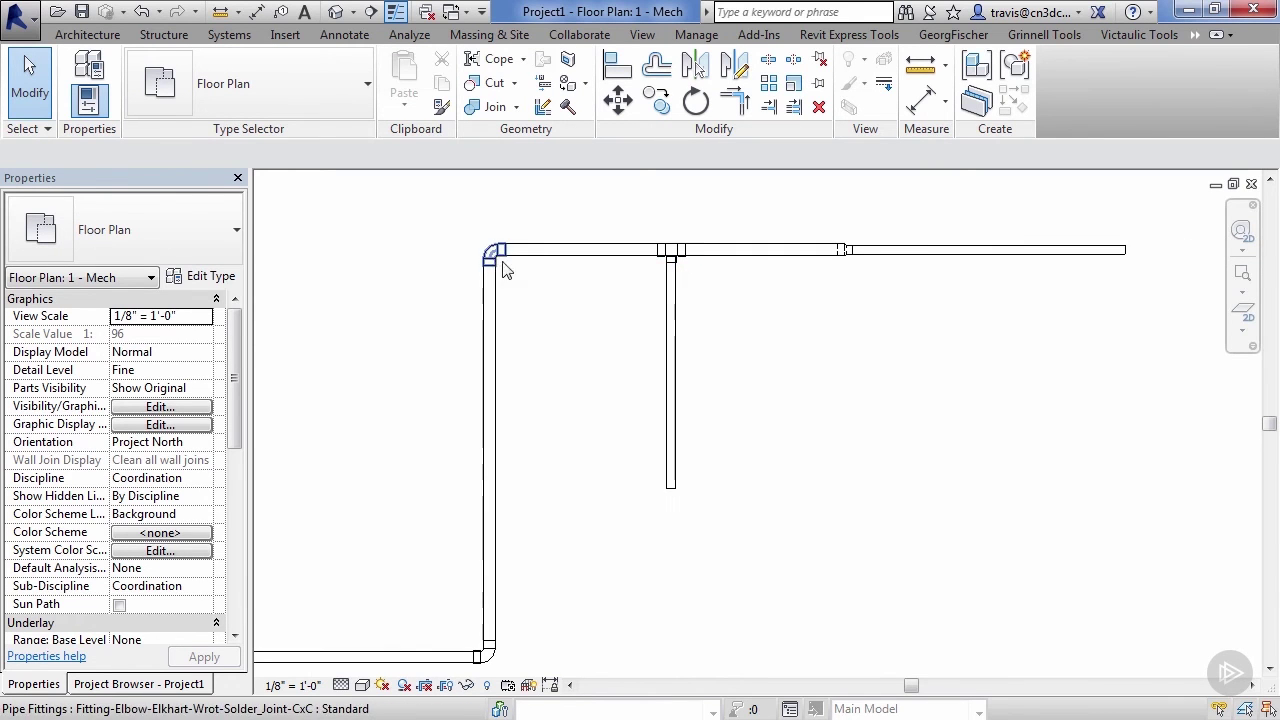
{"action": "left_click", "coordinate": [672, 354]}
{"action": "middle_click_drag", "start_coordinate": [566, 351], "coordinate": [816, 310]}
{"action": "scroll", "coordinate": [816, 310], "scroll_direction": "down", "scroll_amount": 1}
{"action": "left_click", "coordinate": [672, 357]}
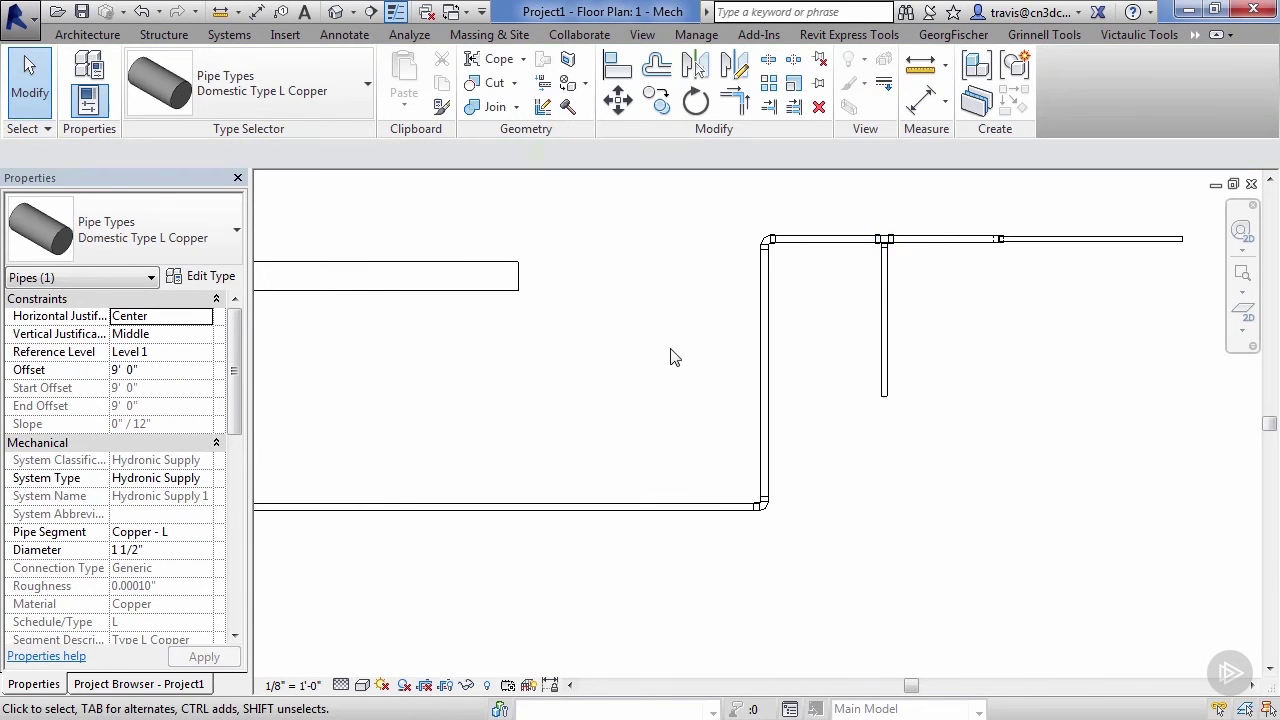
{"action": "middle_click_drag", "start_coordinate": [543, 386], "coordinate": [791, 349]}
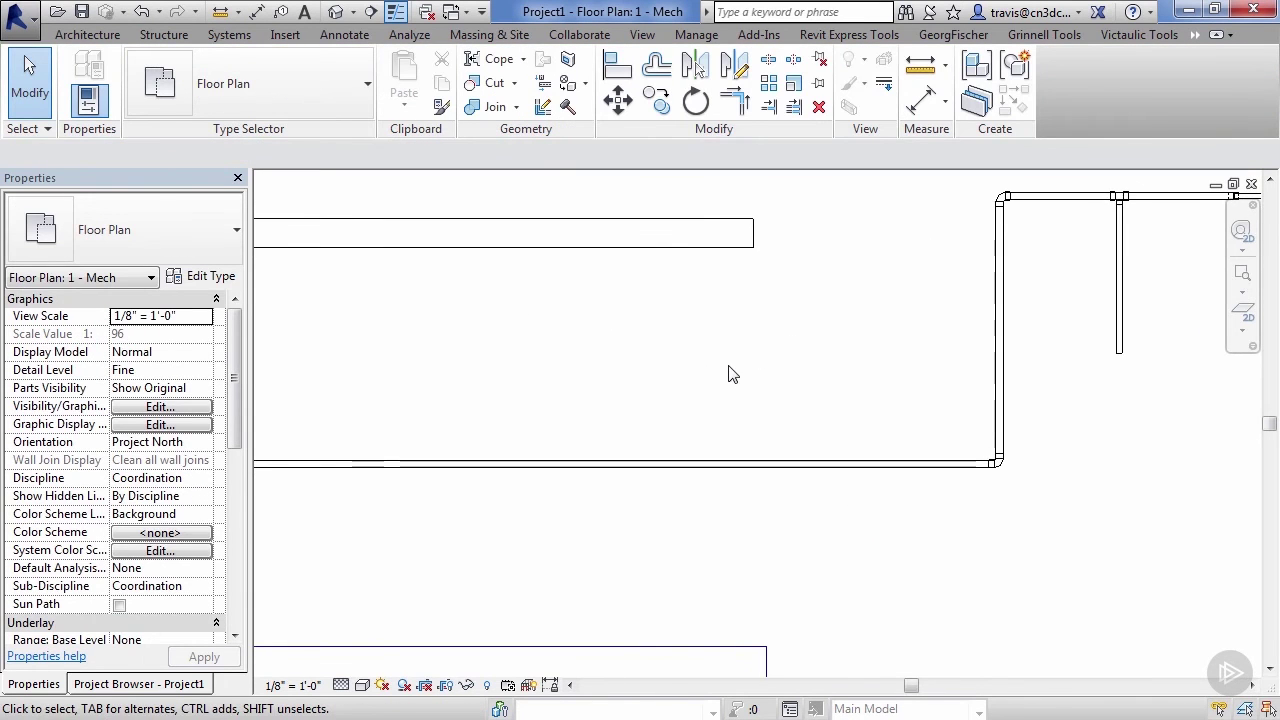
Open the default 3D view with 3D and orbit to inspect the tee and elbows
{"action": "key", "text": "3"}
{"action": "key", "text": "d"}
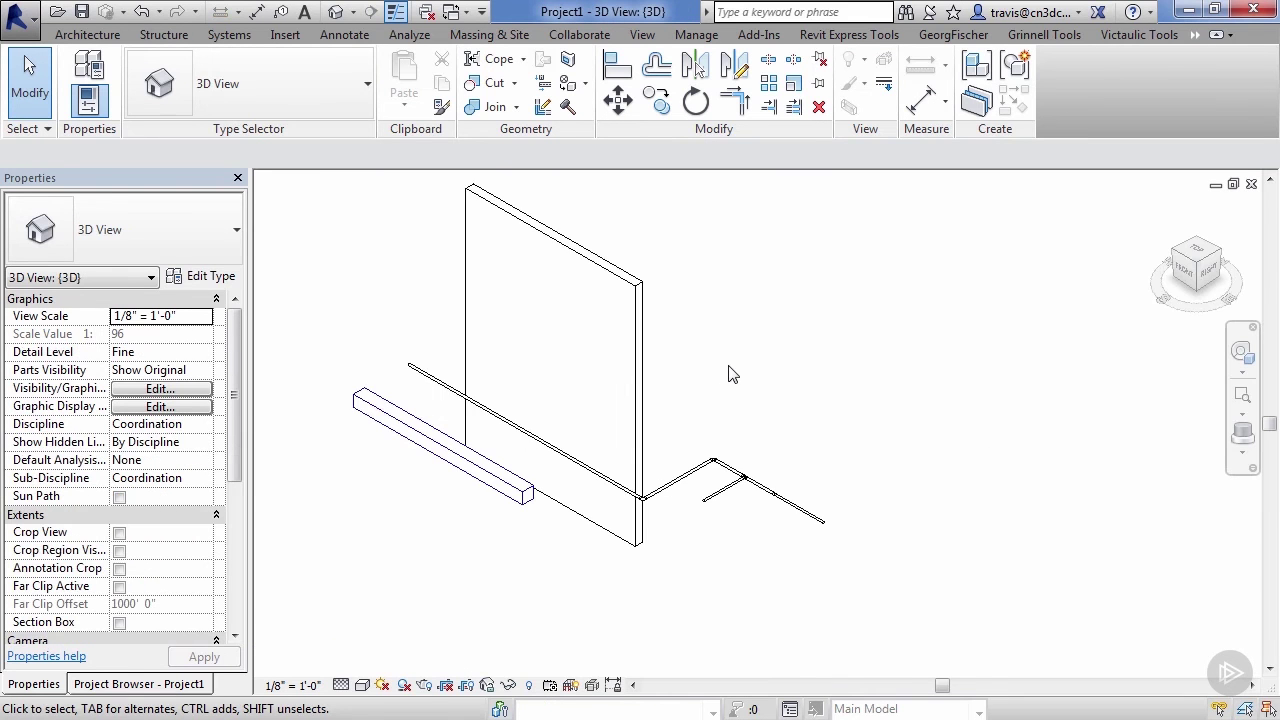
{"action": "scroll", "coordinate": [683, 492], "scroll_direction": "up", "scroll_amount": 5}
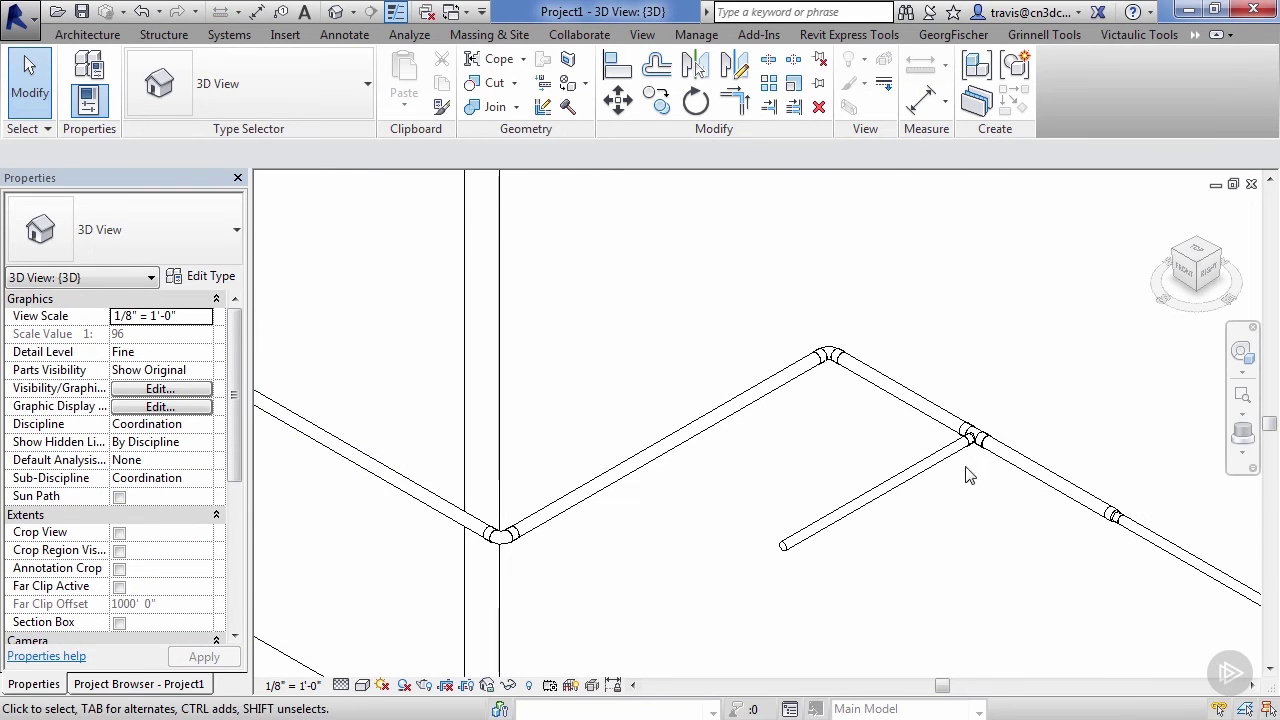
{"action": "left_click", "coordinate": [986, 440]}
{"action": "middle_click_drag", "start_coordinate": [1098, 446], "coordinate": [613, 277], "text": "shift"}
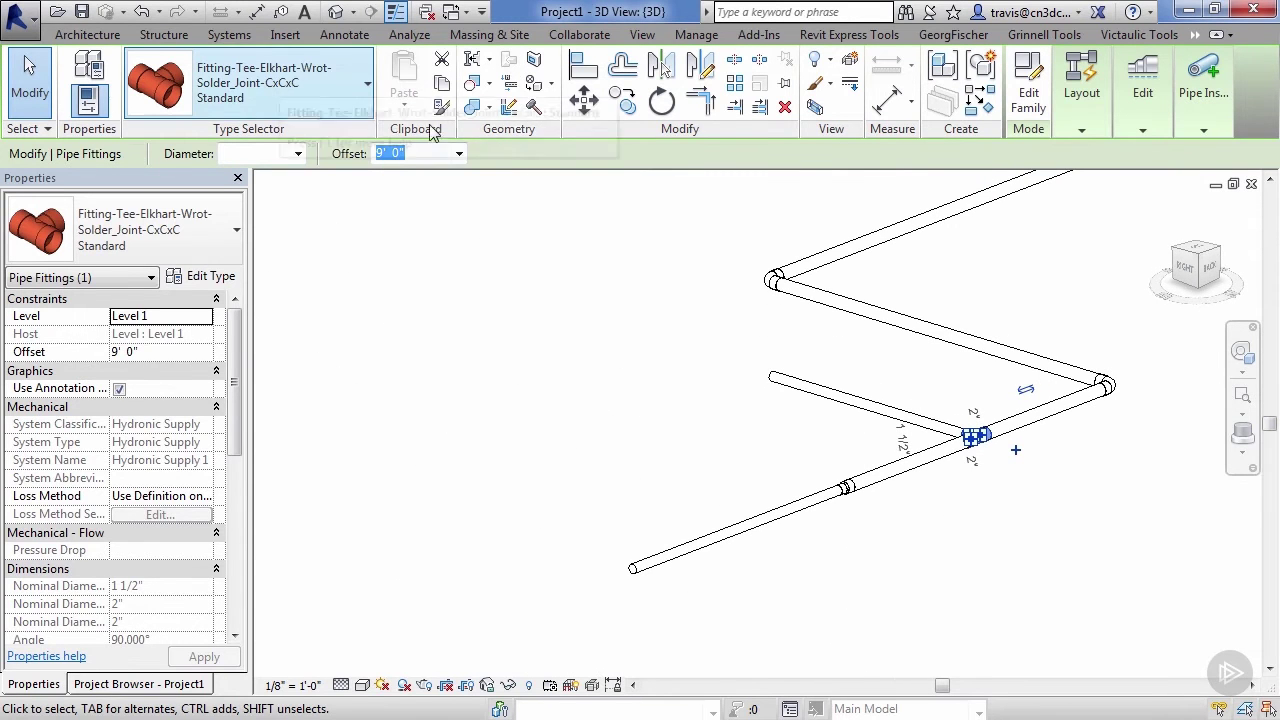
{"action": "left_click", "coordinate": [652, 360]}
{"action": "scroll", "coordinate": [1103, 385], "scroll_direction": "up", "scroll_amount": 4}
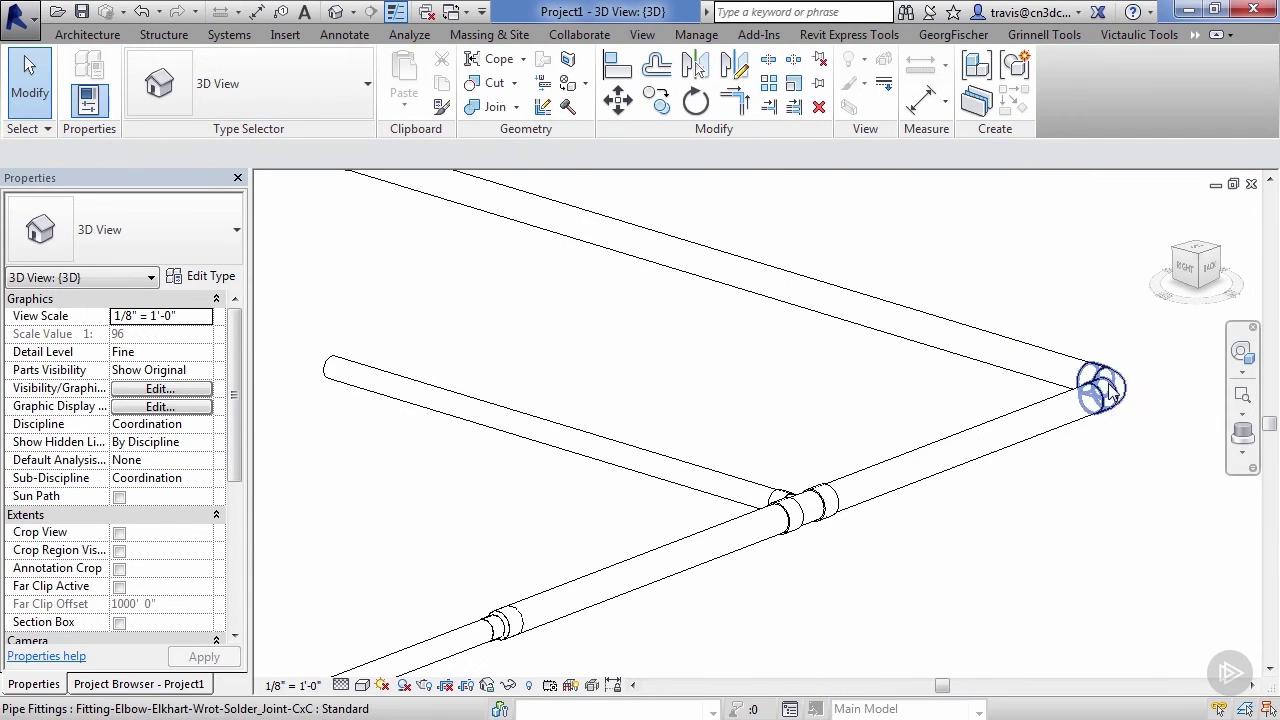
{"action": "left_click", "coordinate": [937, 440]}
{"action": "middle_click_drag", "start_coordinate": [1006, 480], "coordinate": [954, 506], "text": "shift"}
{"action": "left_click", "coordinate": [736, 326]}
{"action": "scroll", "coordinate": [737, 309], "scroll_direction": "down", "scroll_amount": 5}
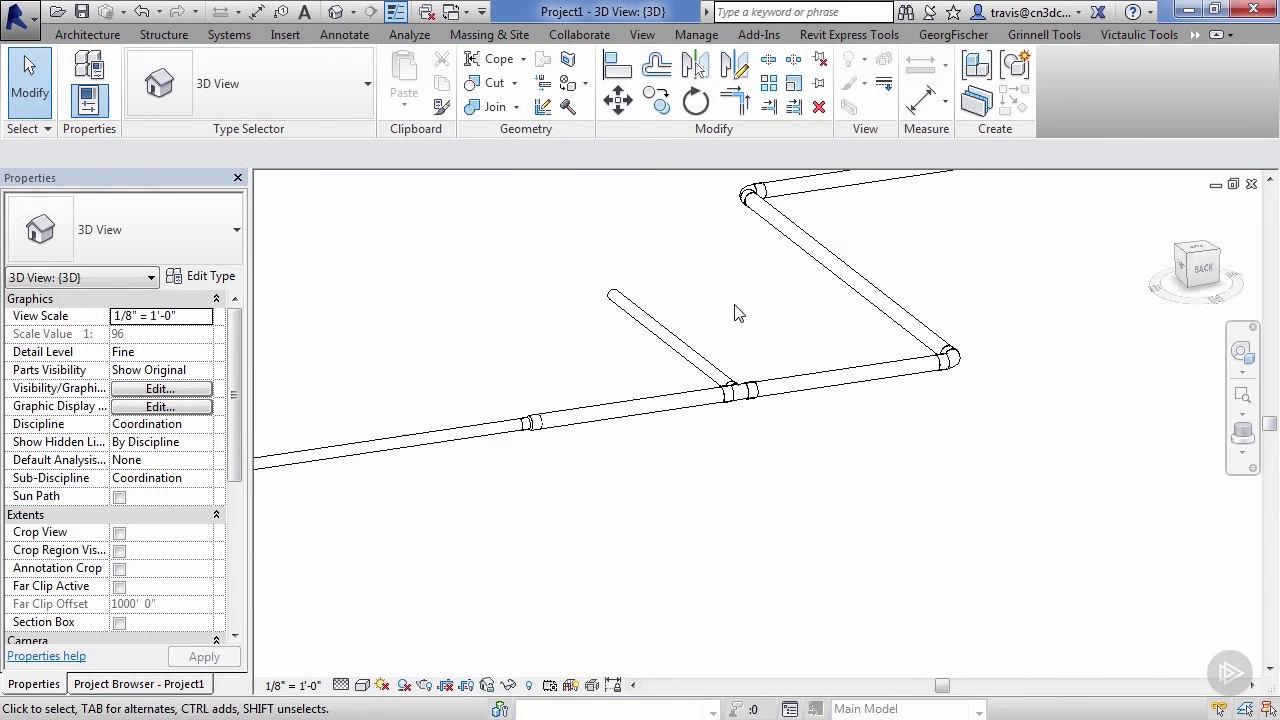
{"action": "left_click", "coordinate": [785, 275]}
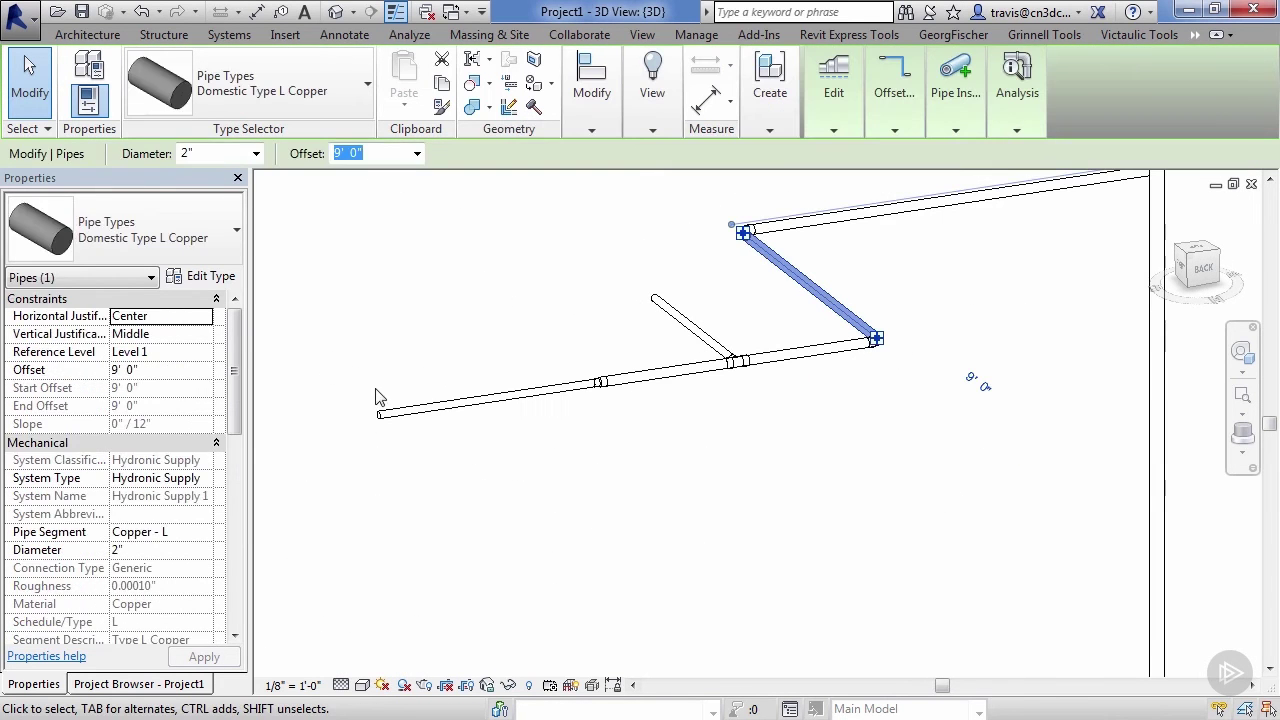
{"action": "left_click_drag", "start_coordinate": [232, 400], "coordinate": [233, 442]}
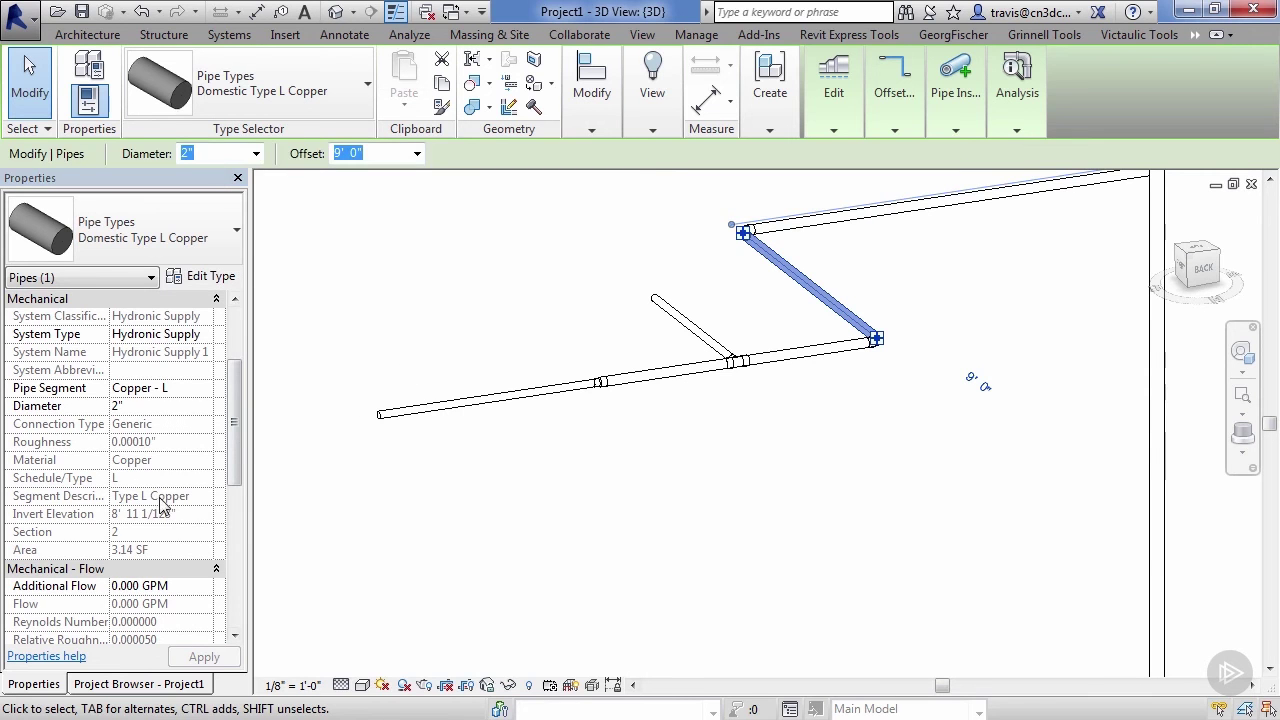
{"action": "left_click", "coordinate": [474, 519]}
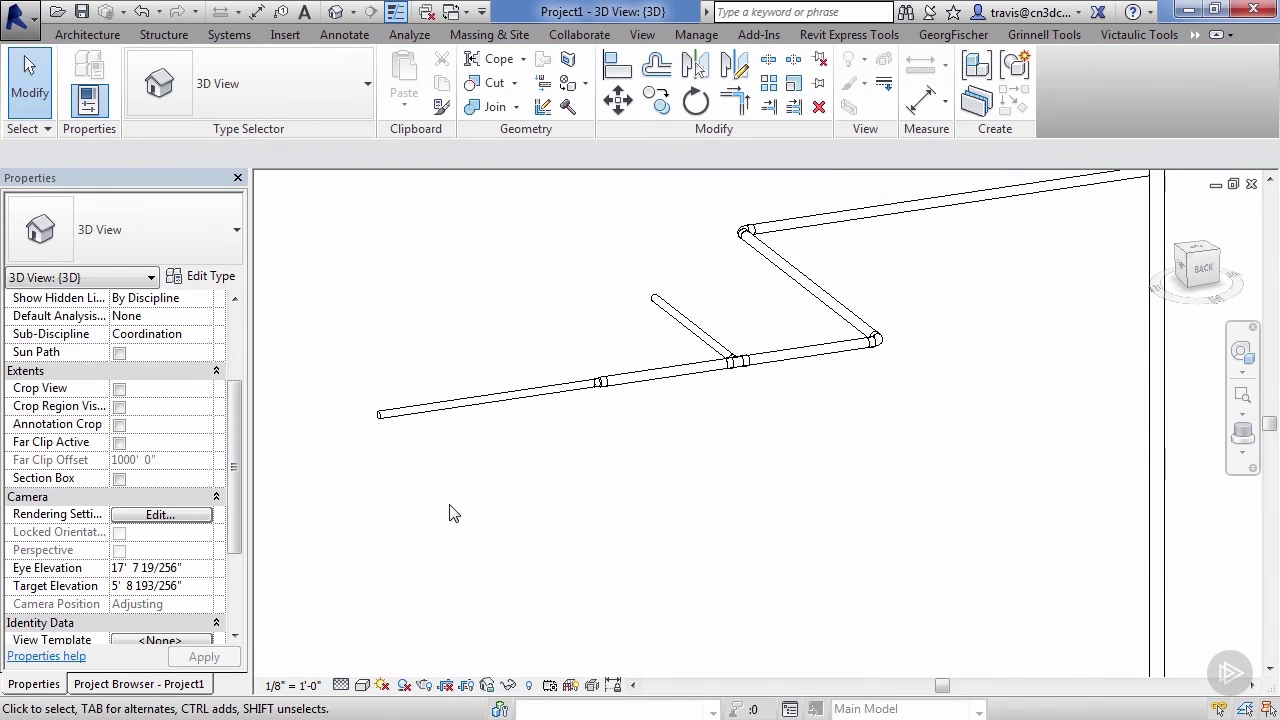
Orbit and pan the 3D view to see the whole copper run along the wall
{"action": "left_click", "coordinate": [675, 362]}
{"action": "middle_click_drag", "start_coordinate": [501, 350], "coordinate": [842, 502], "text": "shift"}
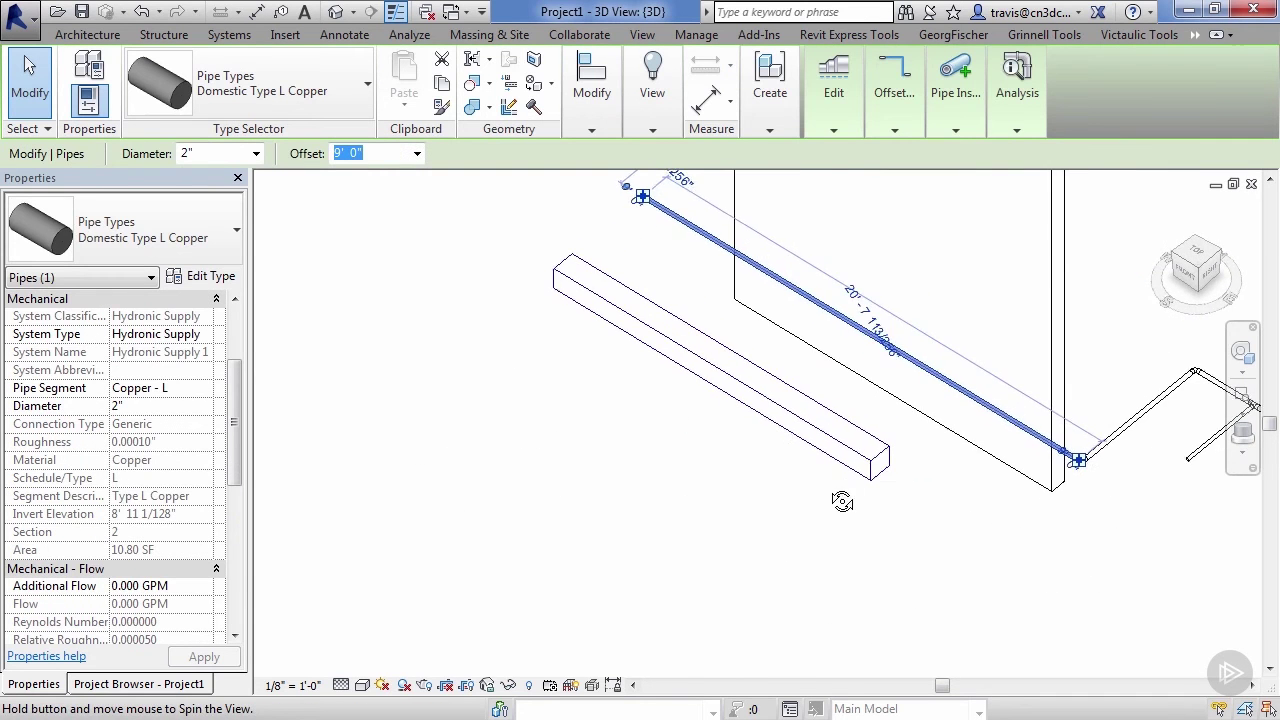
{"action": "left_click", "coordinate": [900, 565]}
{"action": "middle_click_drag", "start_coordinate": [969, 563], "coordinate": [548, 445]}
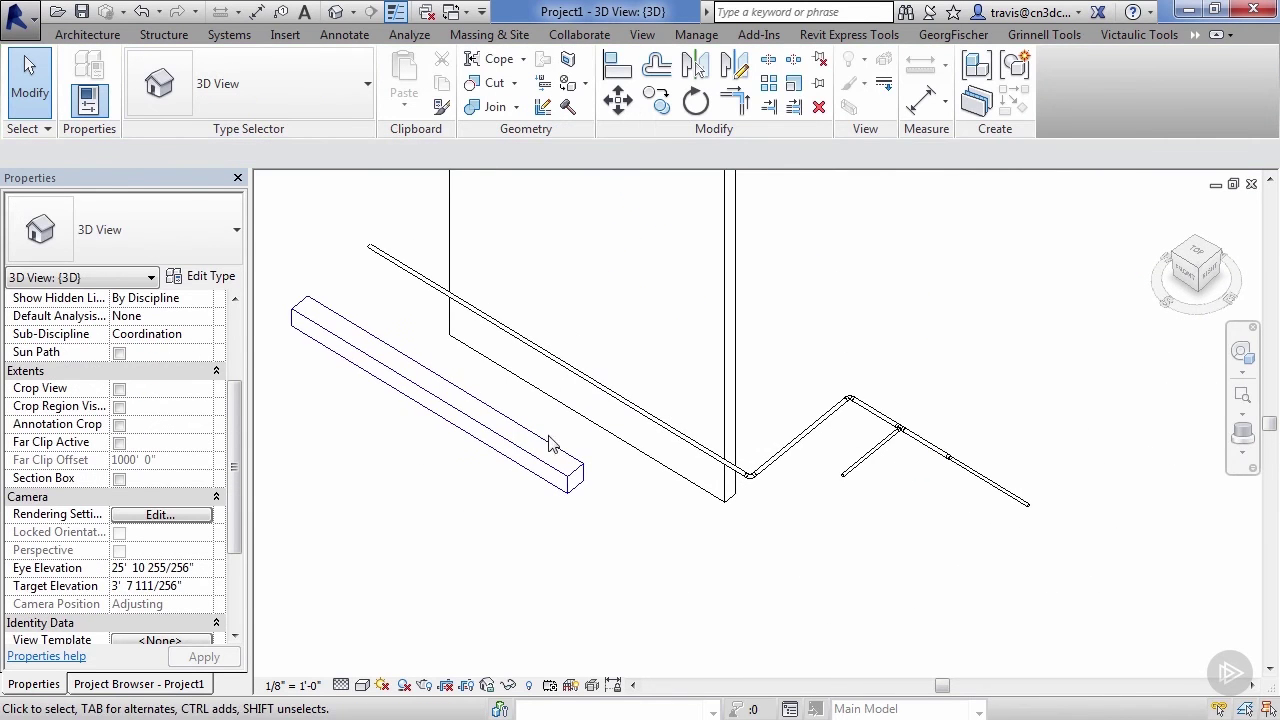
{"action": "left_click", "coordinate": [210, 222]}
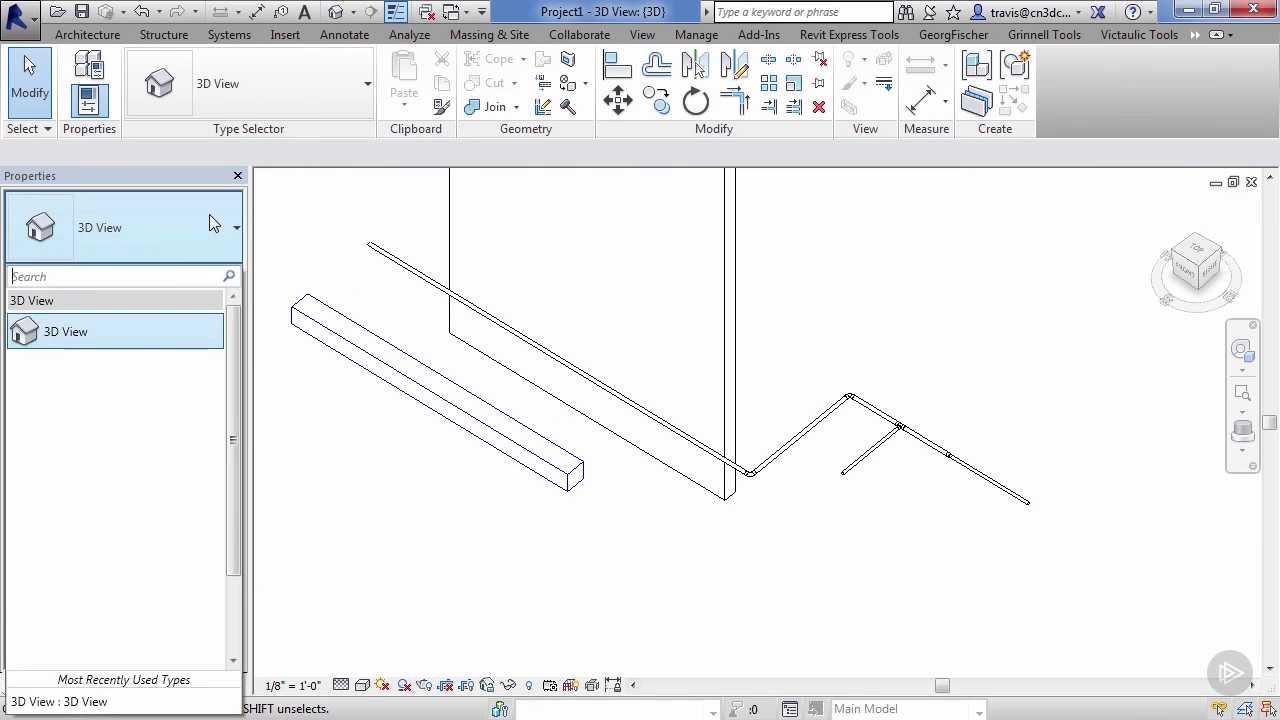
{"action": "left_click", "coordinate": [209, 214]}
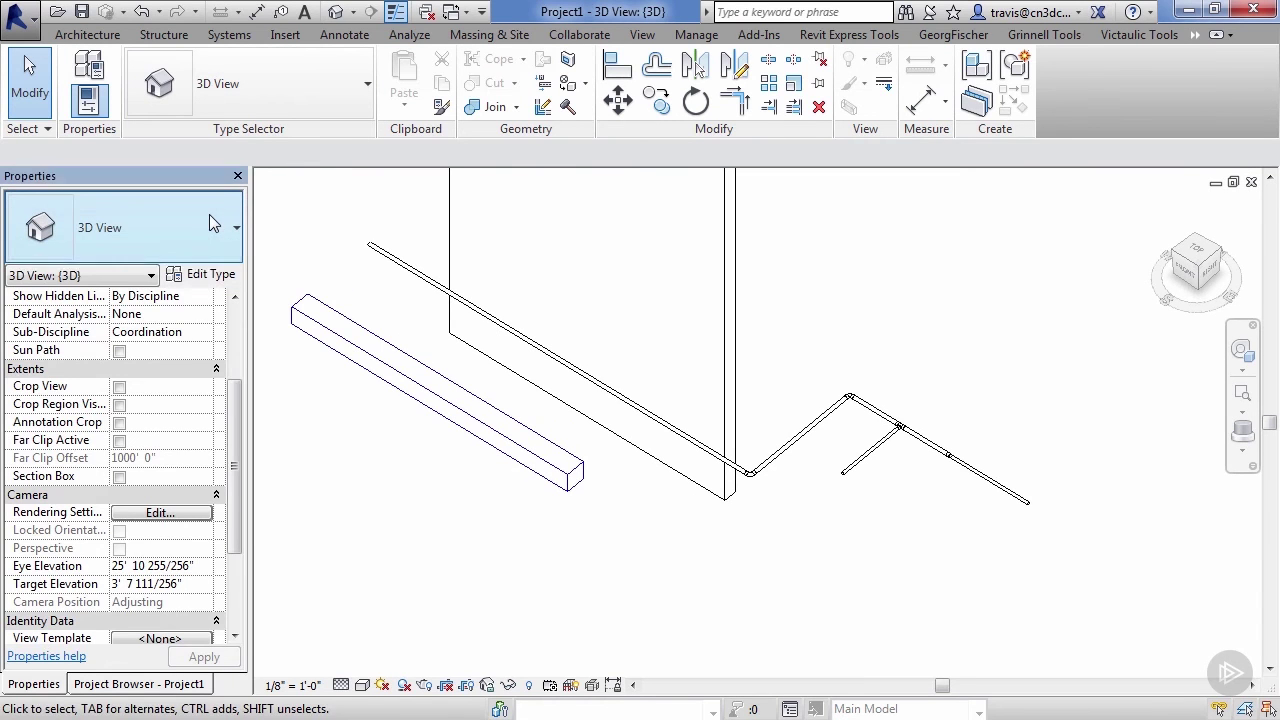
In the Project Browser, collapse Views and Duct Systems and expand Families > Pipes > Pipe Types
{"action": "left_click", "coordinate": [94, 684]}
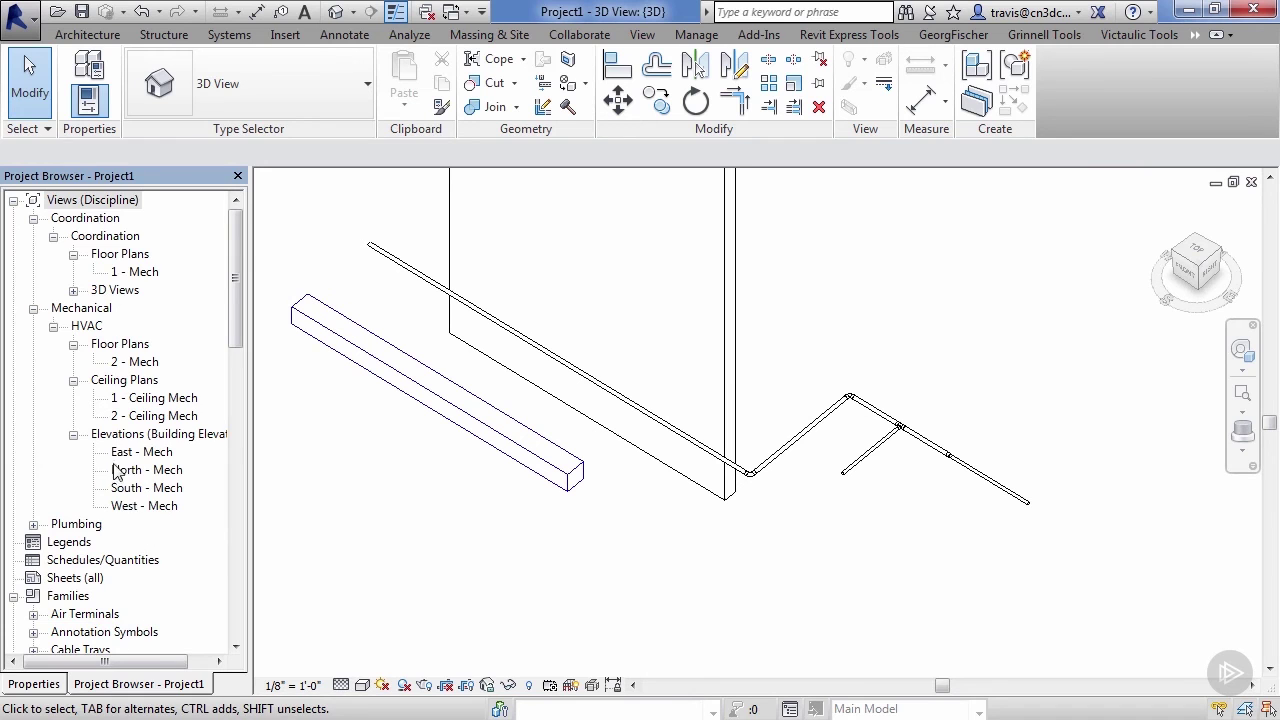
{"action": "left_click", "coordinate": [14, 202]}
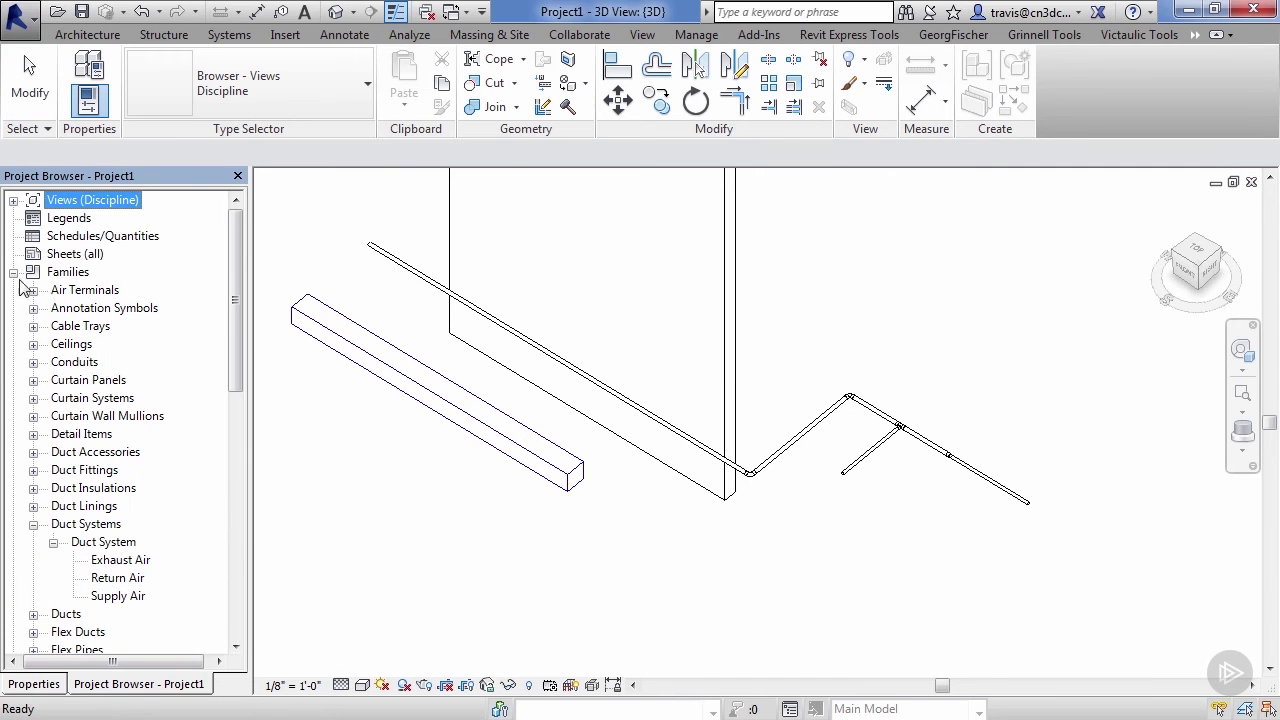
{"action": "left_click", "coordinate": [33, 524]}
{"action": "scroll", "coordinate": [34, 565], "scroll_direction": "down", "scroll_amount": 1}
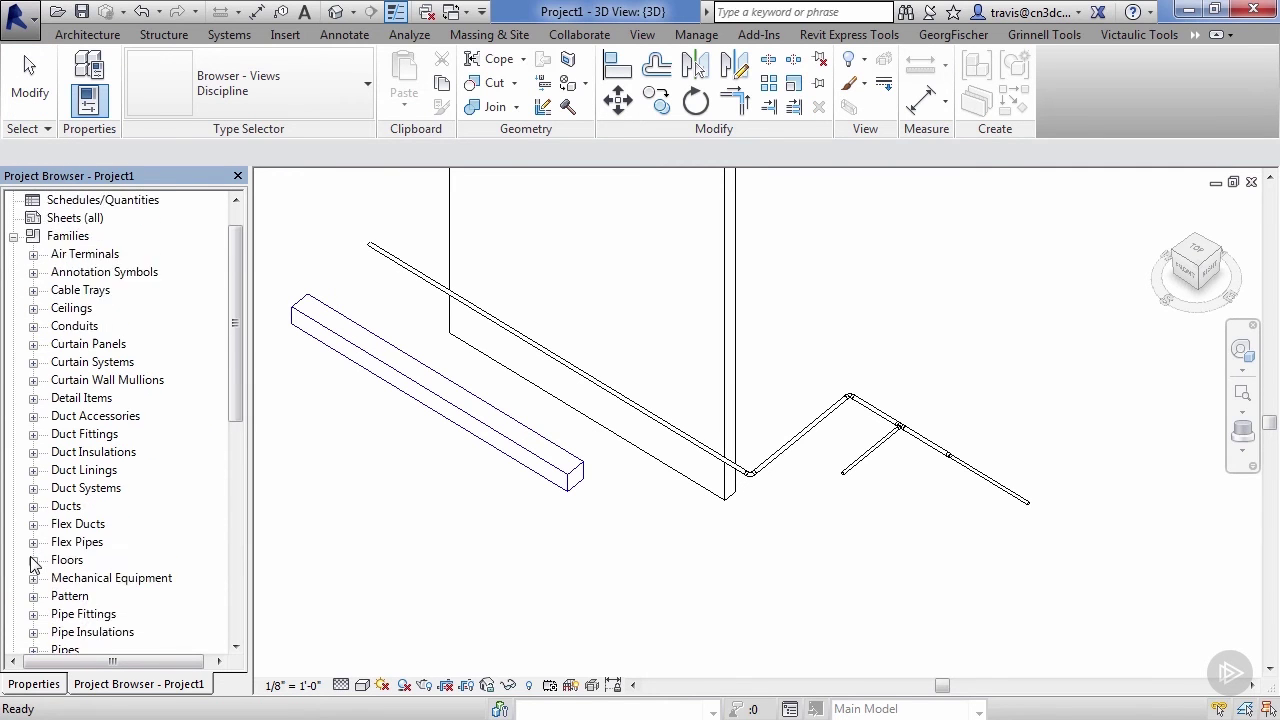
{"action": "scroll", "coordinate": [34, 565], "scroll_direction": "down", "scroll_amount": 2}
{"action": "left_click", "coordinate": [33, 560]}
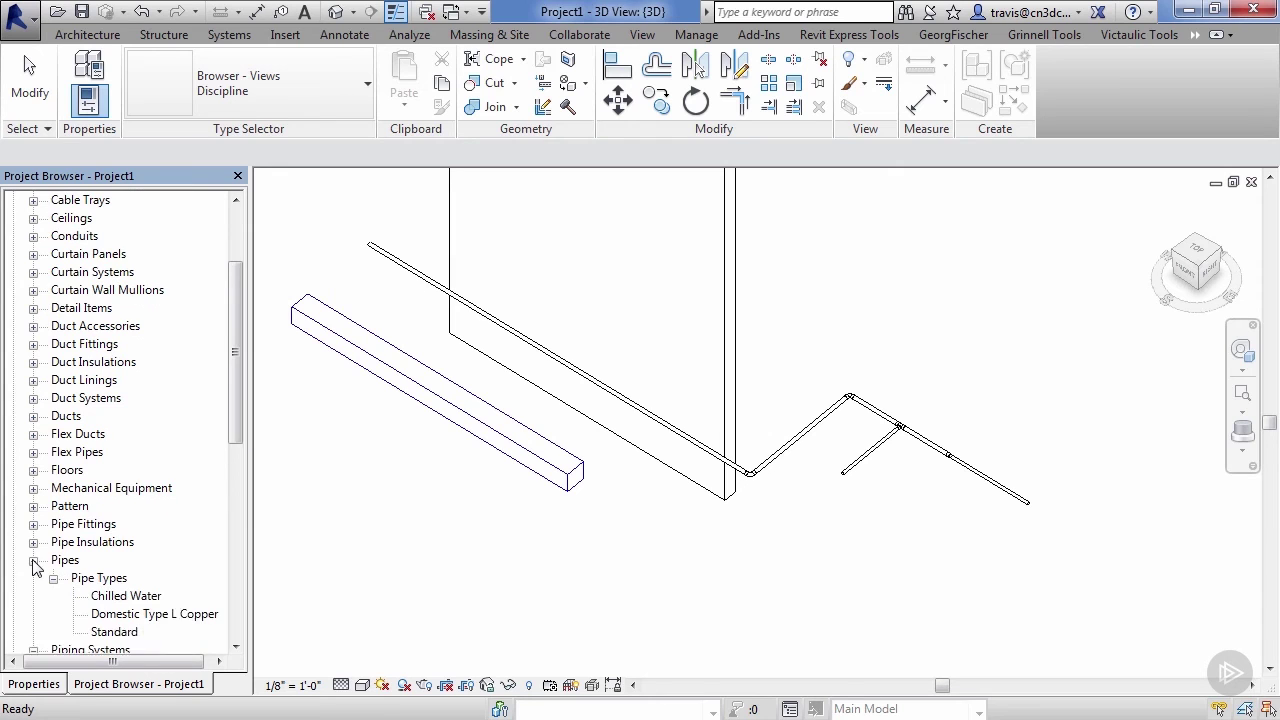
{"action": "scroll", "coordinate": [62, 541], "scroll_direction": "down", "scroll_amount": 2}
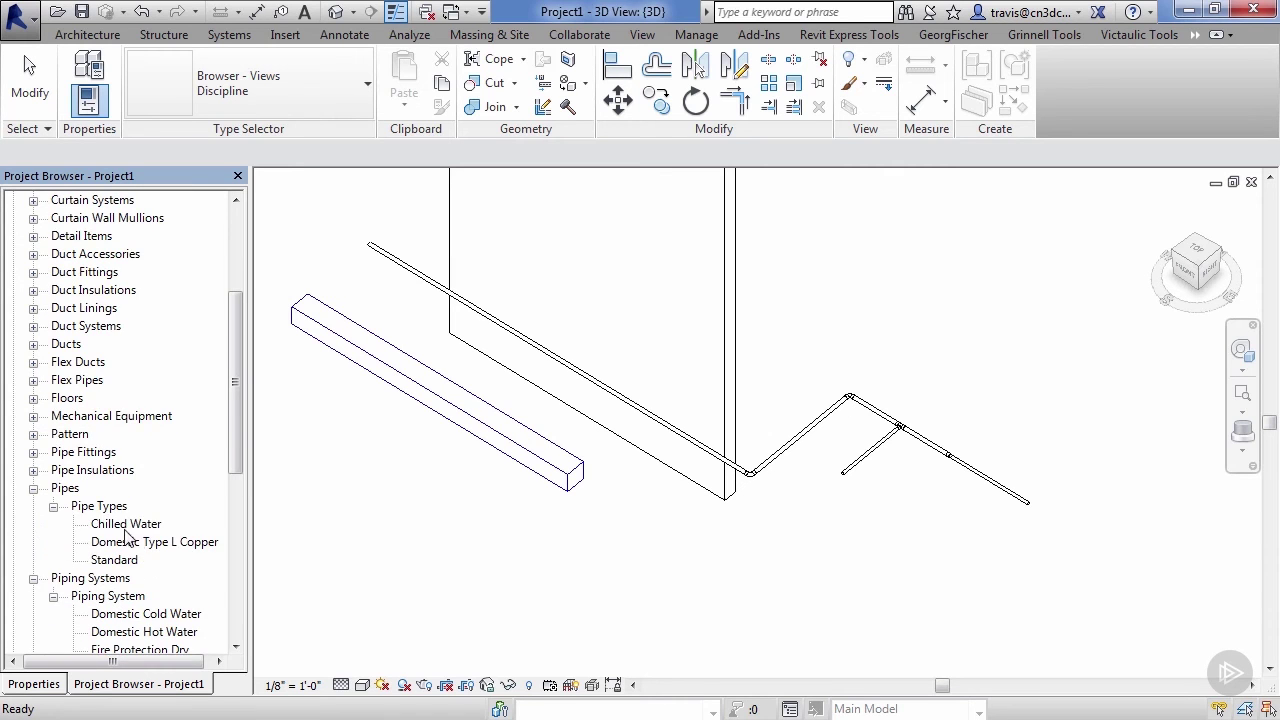
{"action": "left_click", "coordinate": [125, 524]}
Duplicate the Chilled Water pipe type and open Type Properties of Chilled Water 2
{"action": "right_click", "coordinate": [125, 524]}
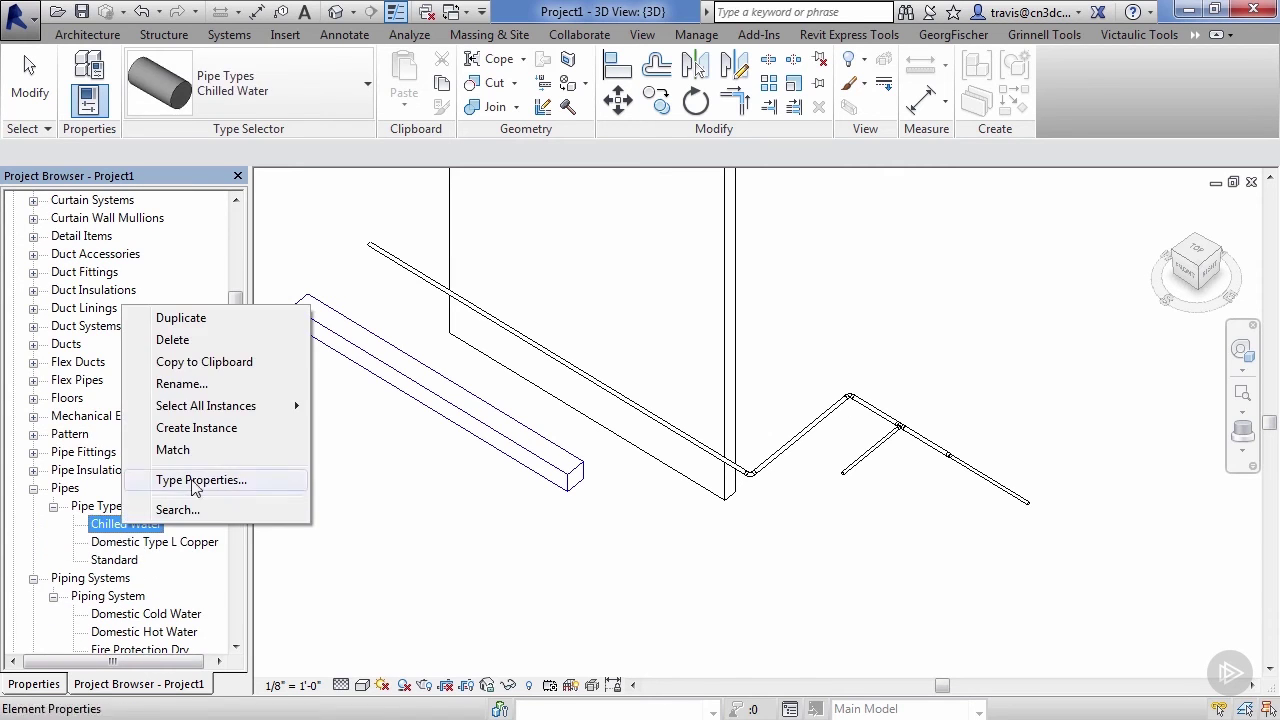
{"action": "left_click", "coordinate": [181, 318]}
{"action": "left_click", "coordinate": [146, 541]}
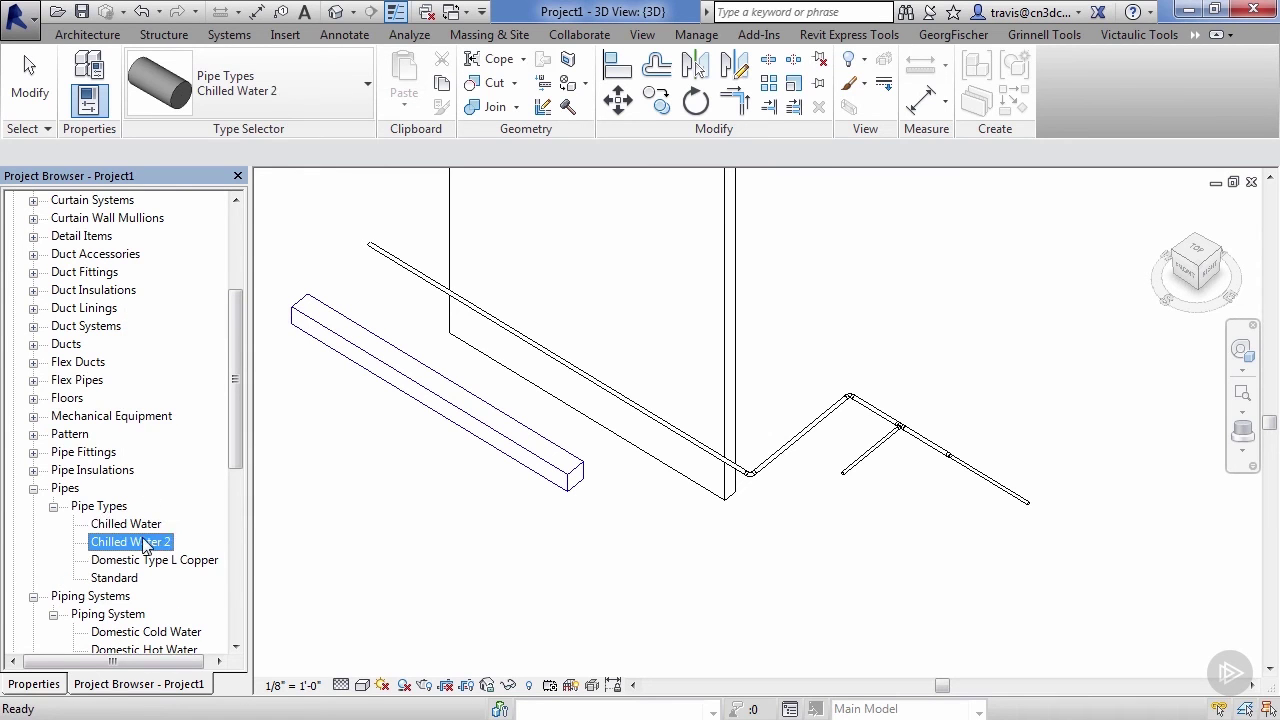
{"action": "right_click", "coordinate": [146, 541]}
{"action": "left_click", "coordinate": [196, 492]}
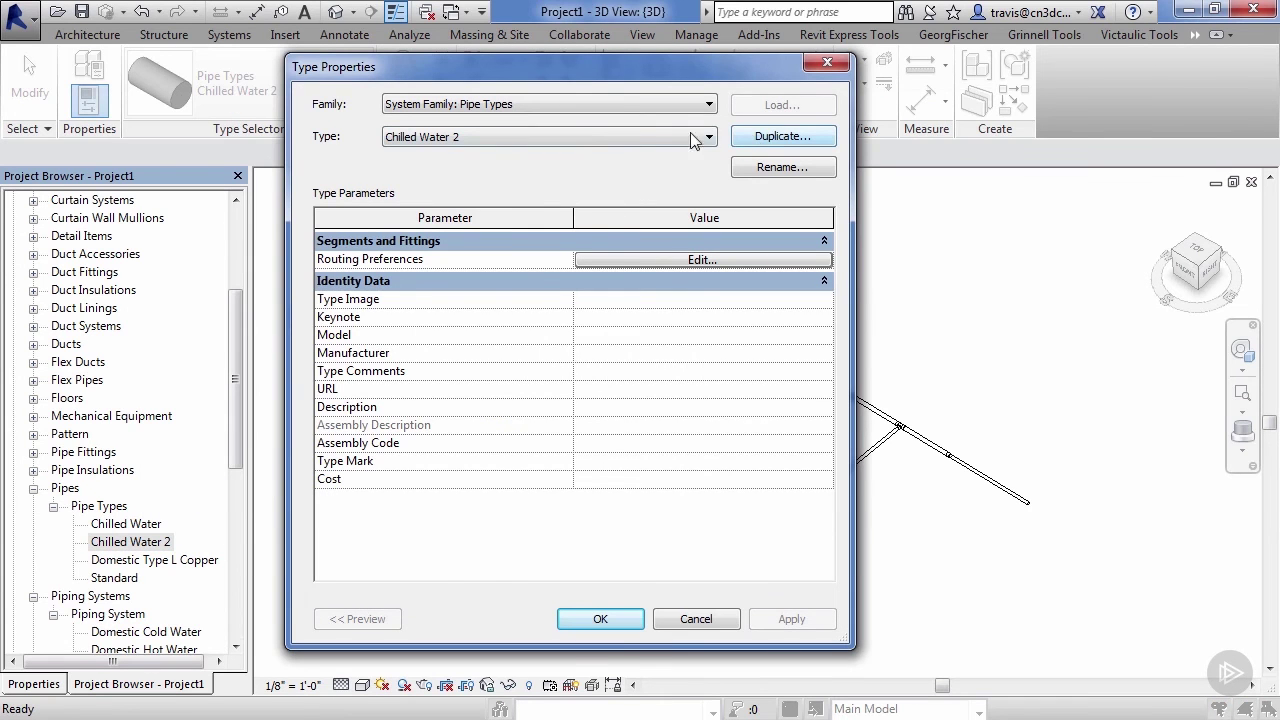
Rename the Chilled Water 2 type to 'Hydronic Welded'
{"action": "left_click", "coordinate": [765, 168]}
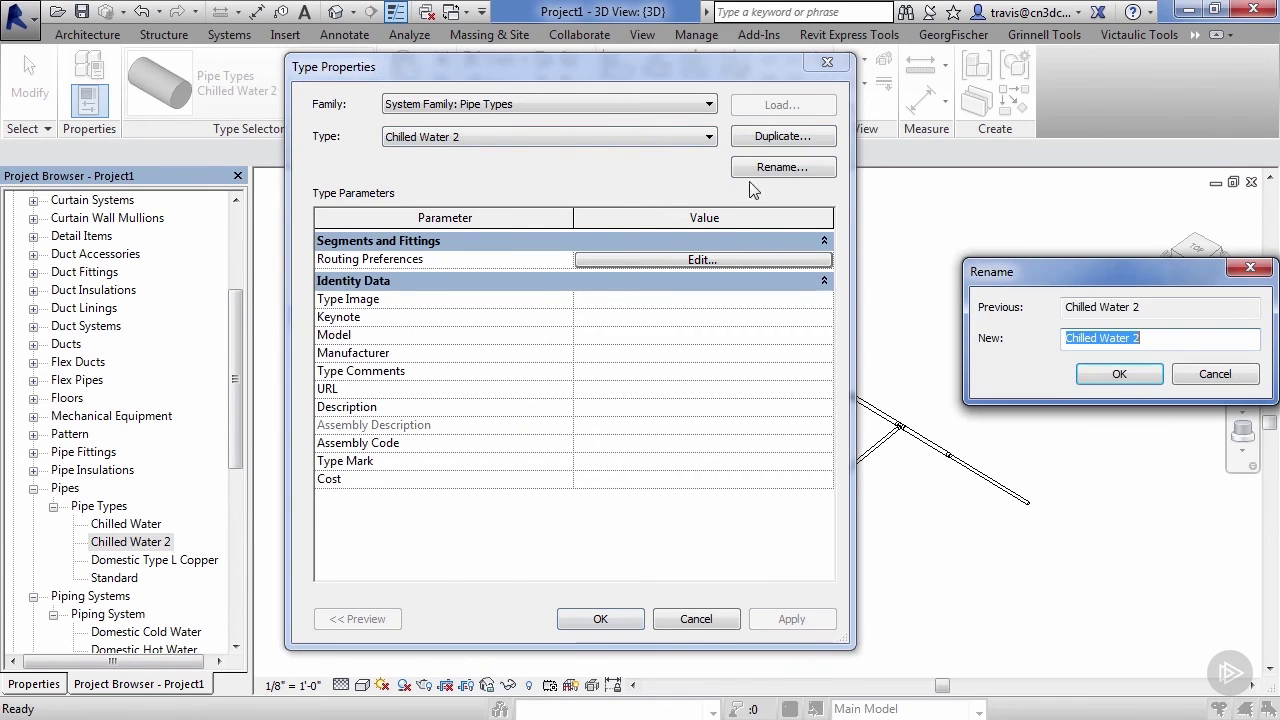
{"action": "left_click_drag", "start_coordinate": [994, 274], "coordinate": [416, 183]}
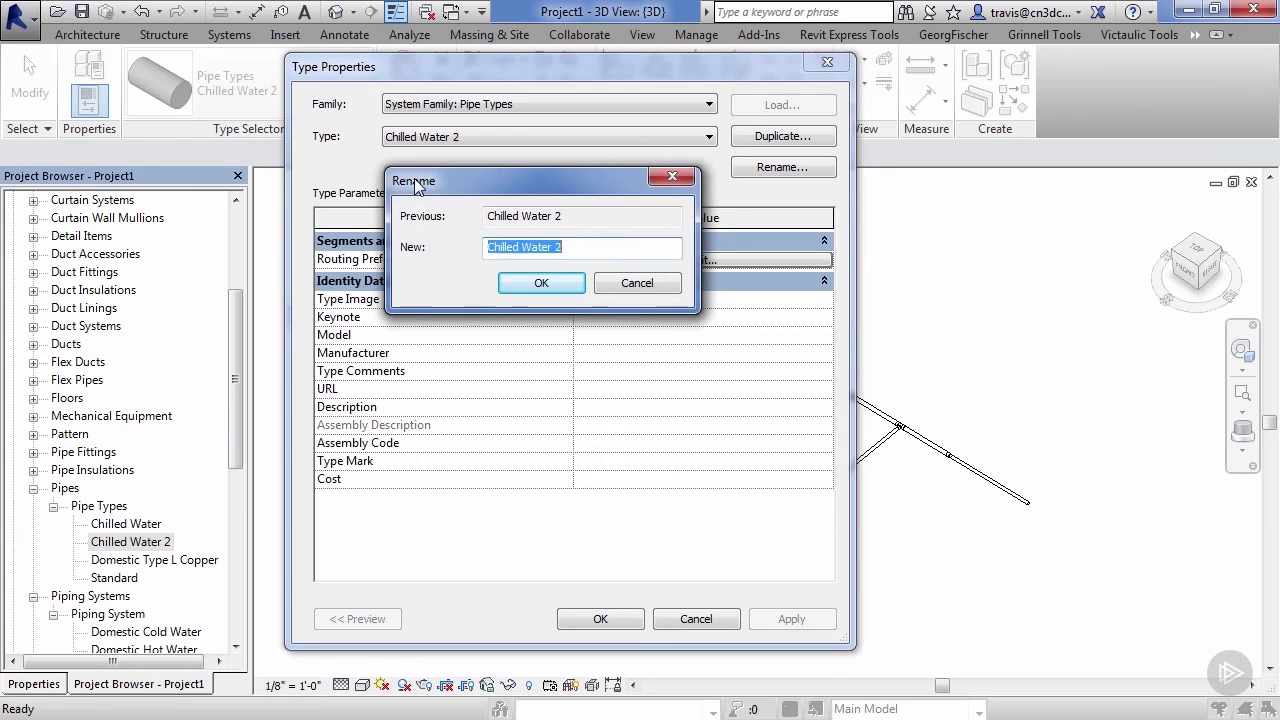
{"action": "type", "text": "Hydronic Welded"}
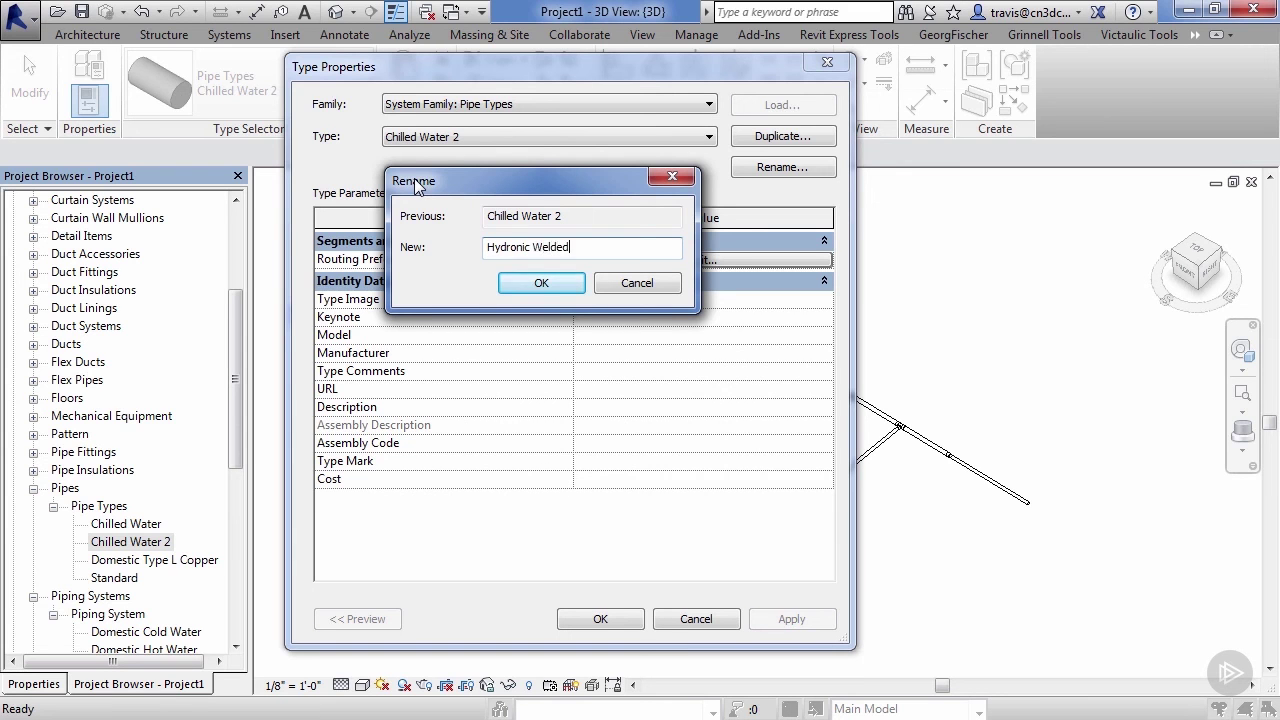
{"action": "left_click", "coordinate": [540, 284]}
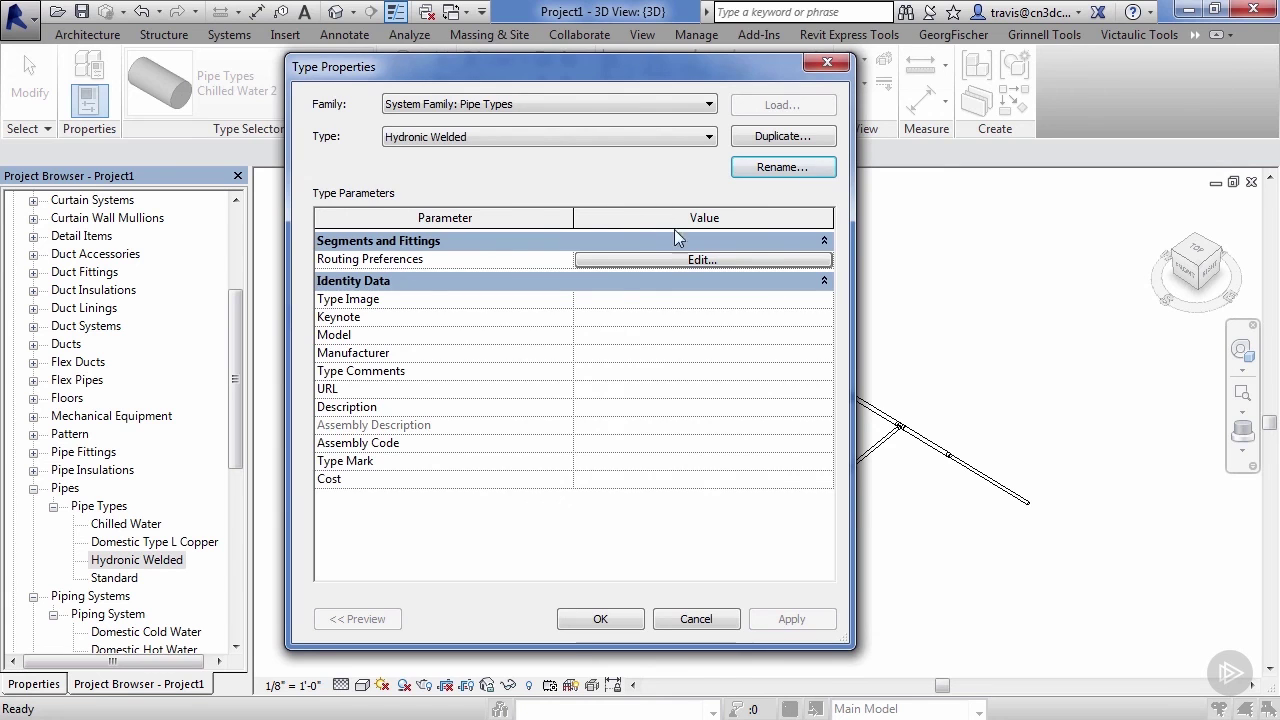
In Hydronic Welded's Routing Preferences, switch the first pipe segment to Steel, Carbon - Schedule 40
{"action": "left_click", "coordinate": [675, 259]}
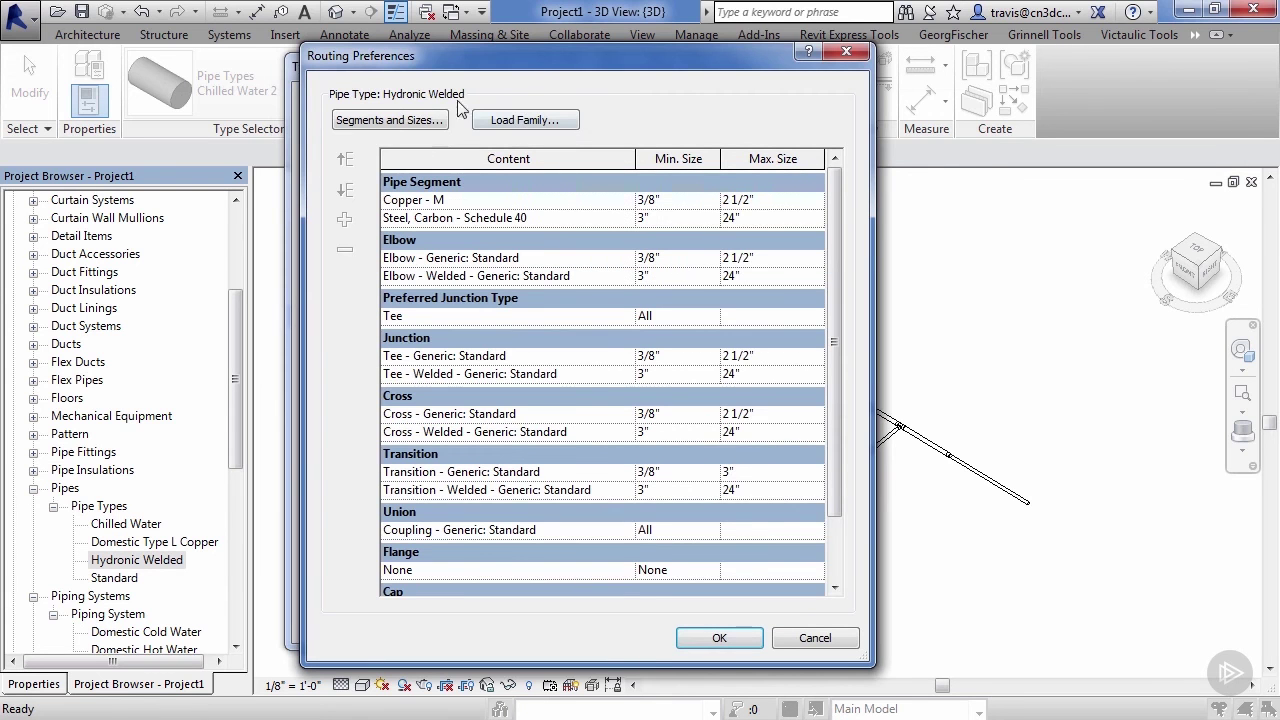
{"action": "left_click", "coordinate": [405, 121]}
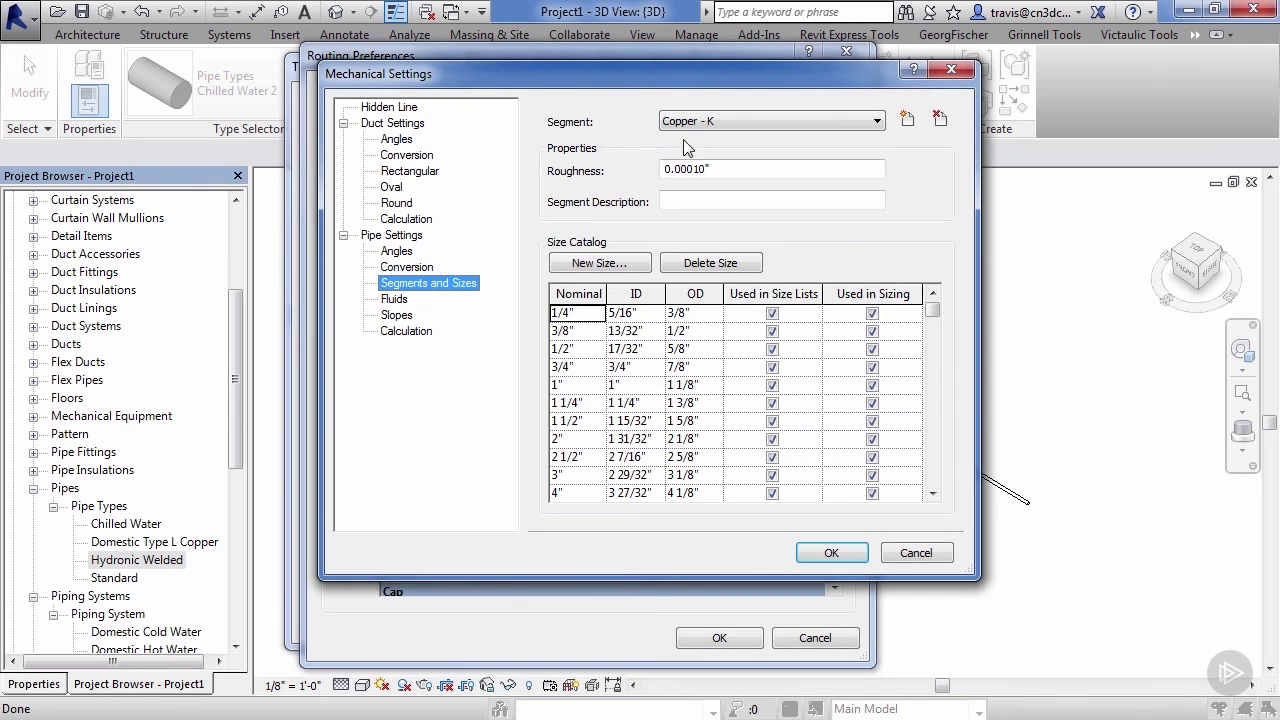
{"action": "left_click", "coordinate": [951, 71]}
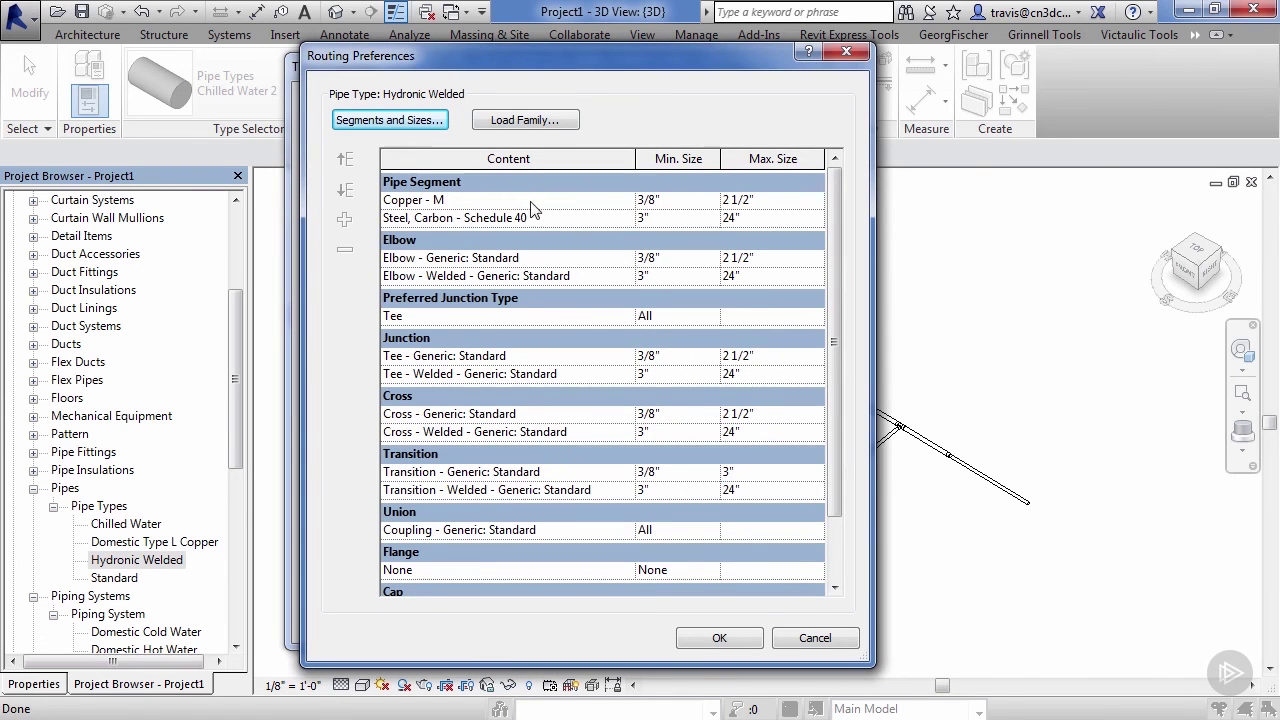
{"action": "left_click", "coordinate": [632, 202]}
{"action": "left_click", "coordinate": [625, 200]}
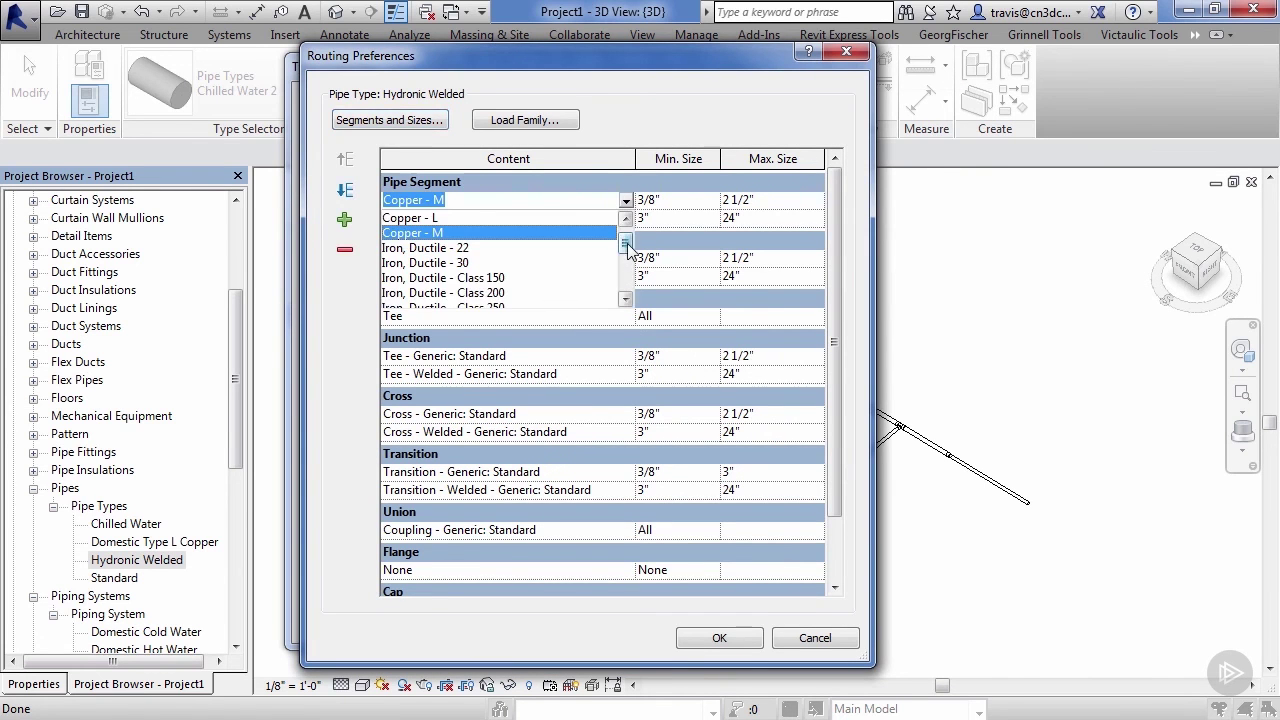
{"action": "scroll", "coordinate": [630, 250], "scroll_direction": "down", "scroll_amount": 2}
{"action": "left_click", "coordinate": [466, 278]}
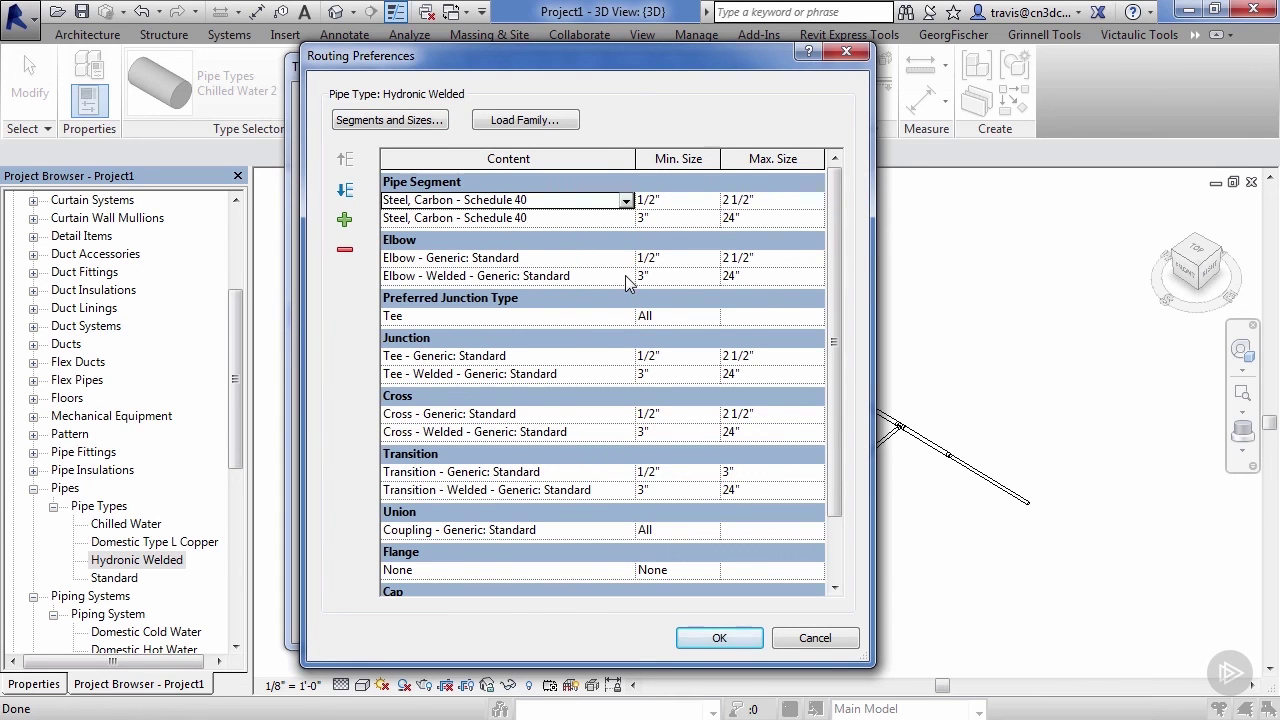
Set the steel segment size ranges to 1/2"–2 1/2" and 3"–24"
{"action": "left_click", "coordinate": [817, 201]}
{"action": "left_click", "coordinate": [742, 280]}
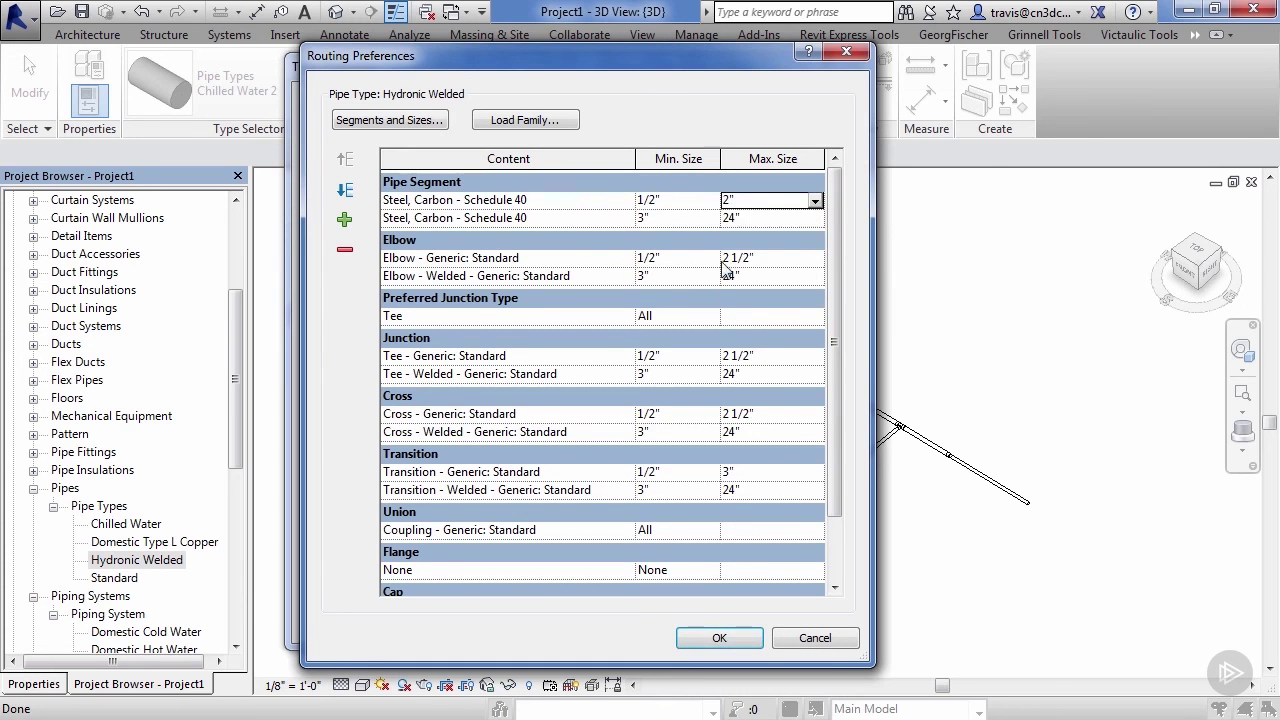
{"action": "left_click", "coordinate": [714, 219]}
{"action": "left_click", "coordinate": [663, 297]}
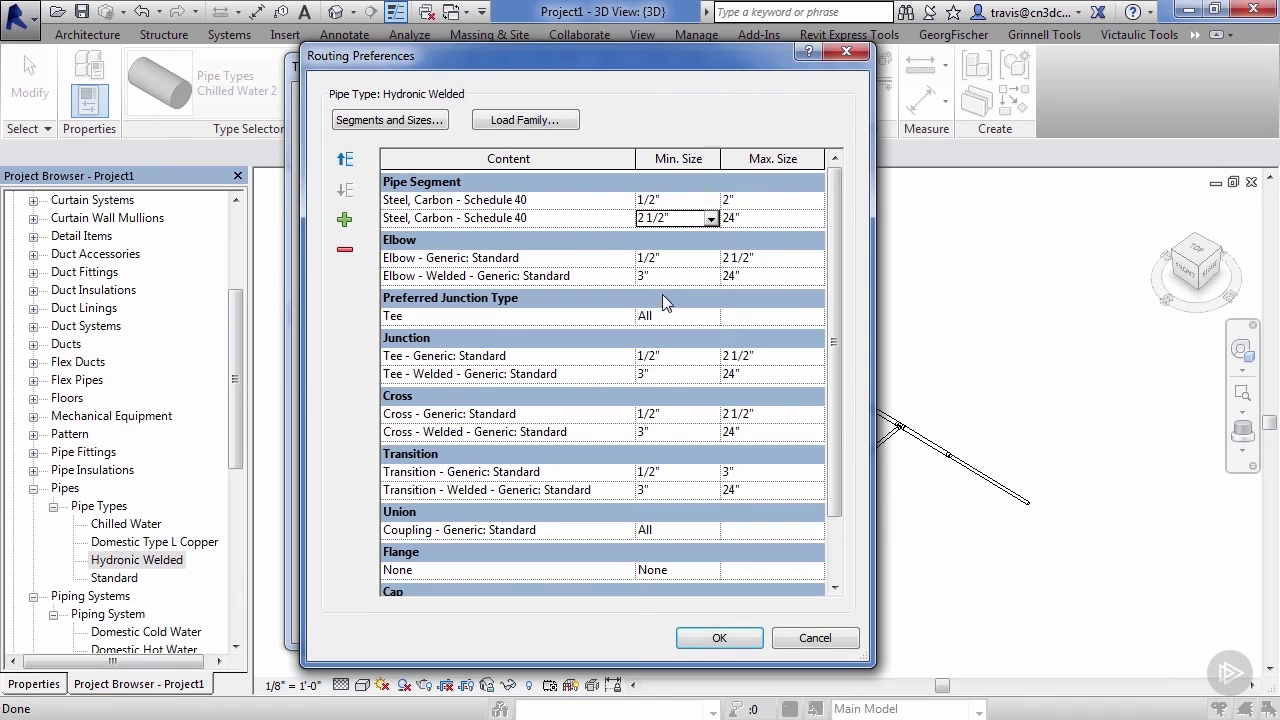
{"action": "left_click", "coordinate": [711, 218]}
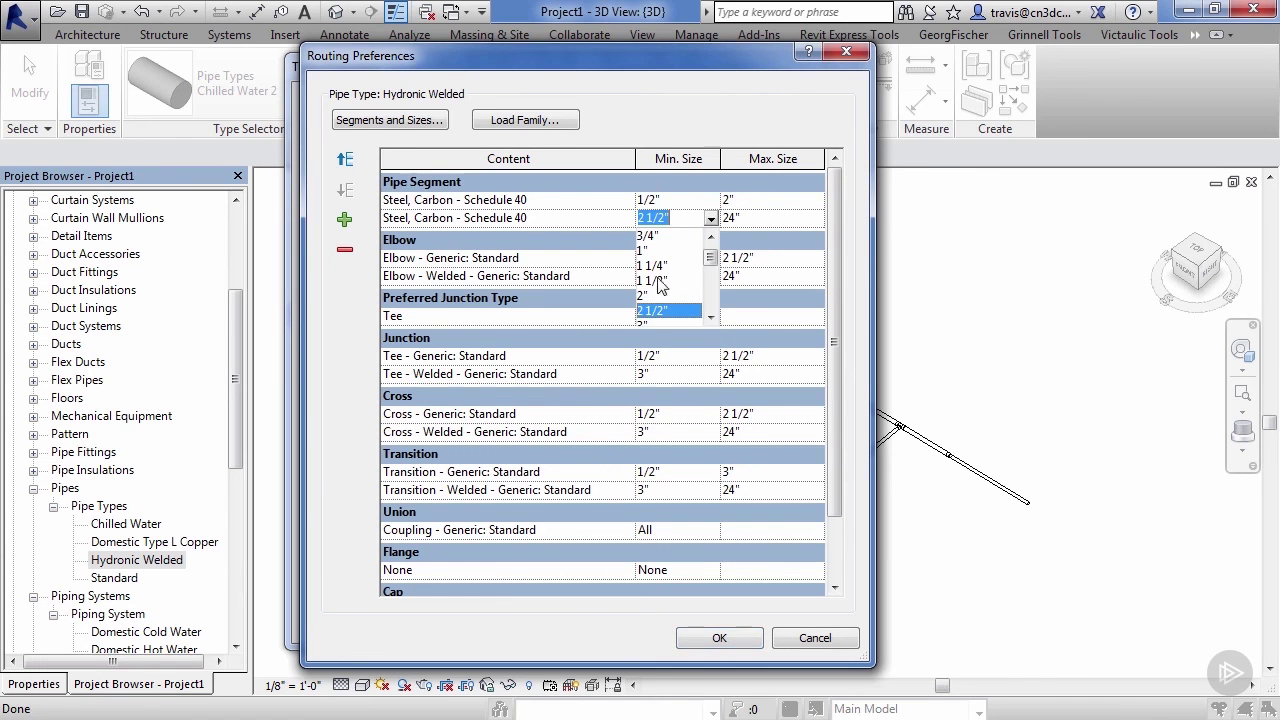
{"action": "scroll", "coordinate": [650, 313], "scroll_direction": "down", "scroll_amount": 1}
{"action": "left_click", "coordinate": [657, 280]}
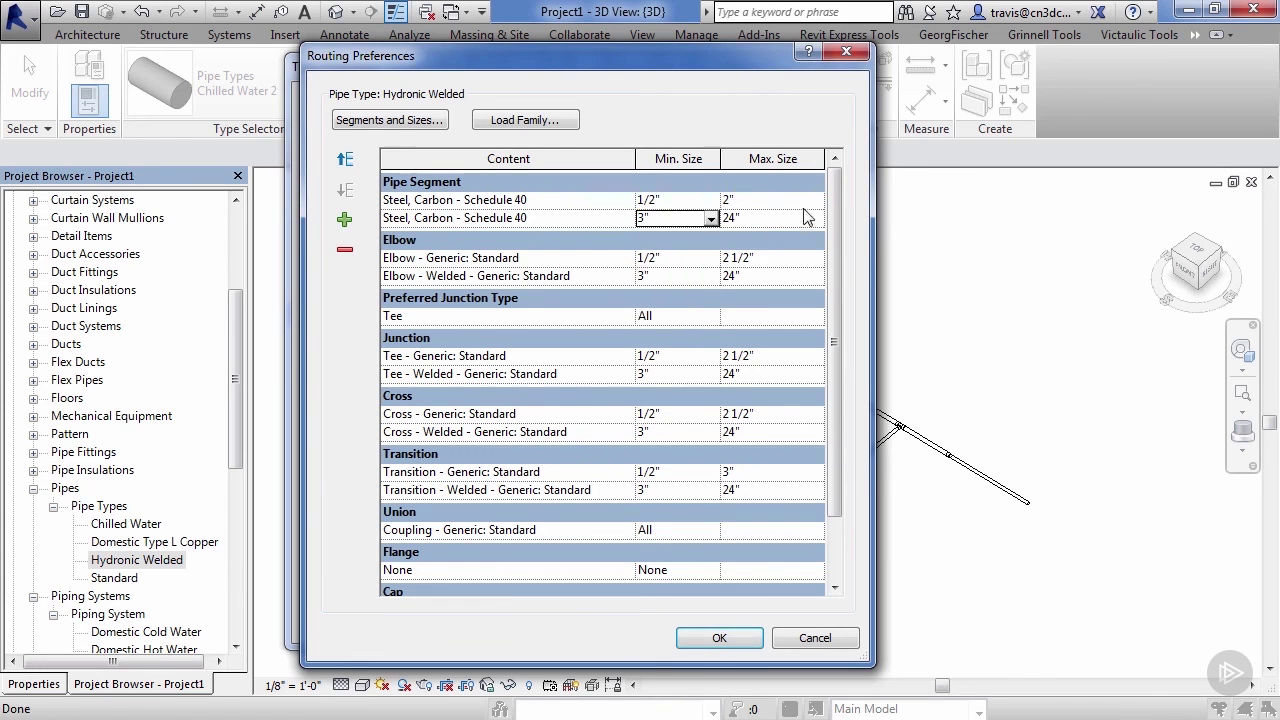
{"action": "left_click", "coordinate": [790, 200]}
{"action": "left_click", "coordinate": [814, 200]}
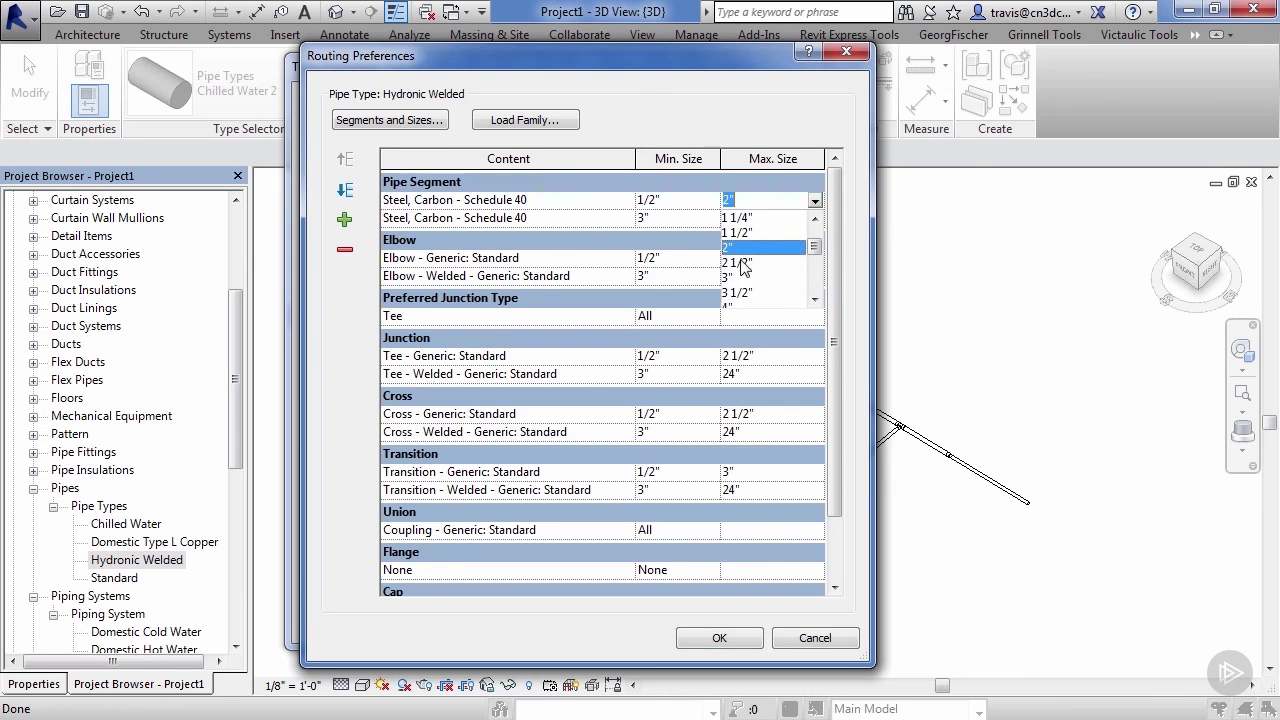
{"action": "left_click", "coordinate": [741, 263]}
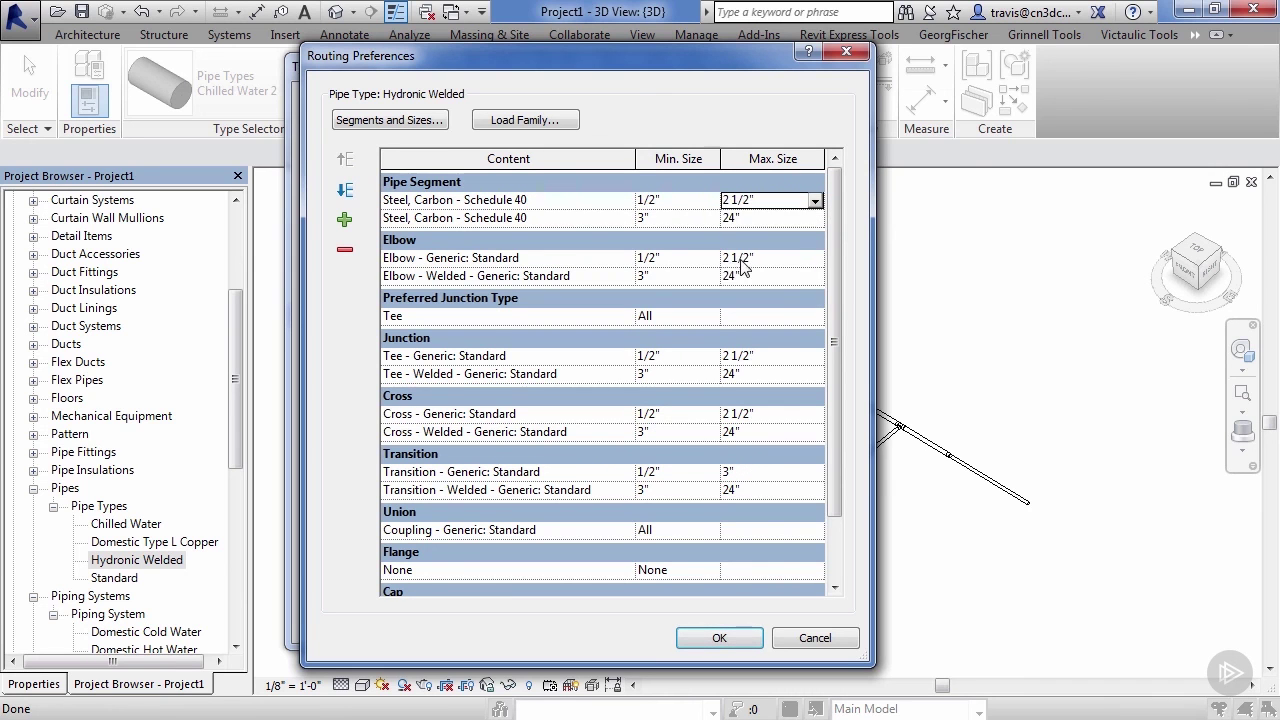
Keep Tee as the preferred junction type for Hydronic Welded routing
{"action": "left_click", "coordinate": [628, 320]}
{"action": "left_click", "coordinate": [626, 316]}
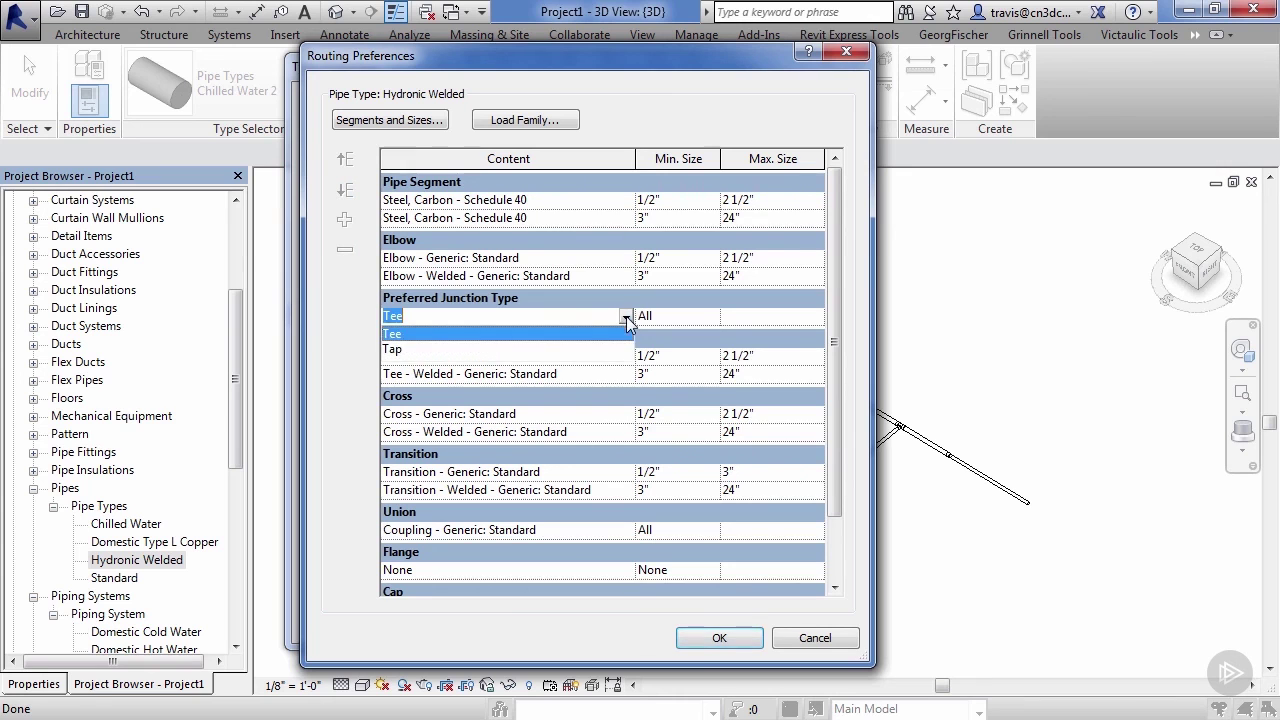
{"action": "left_click", "coordinate": [394, 350]}
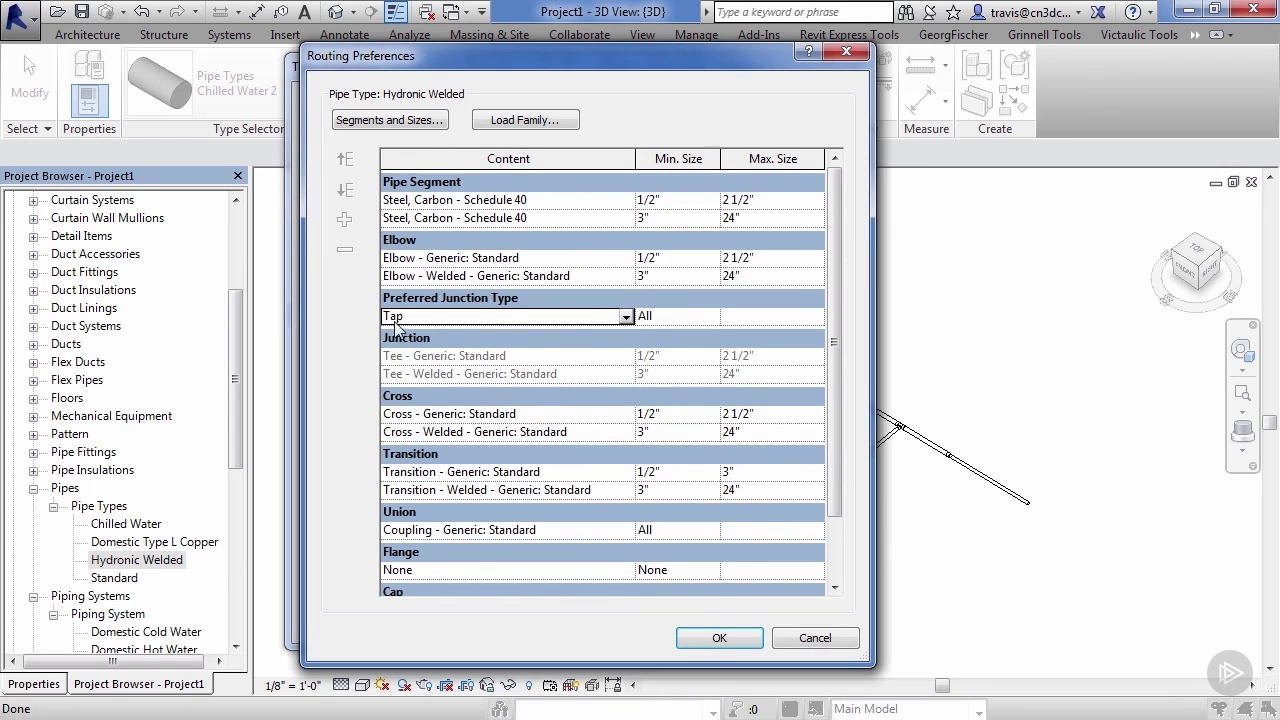
{"action": "left_click", "coordinate": [626, 317]}
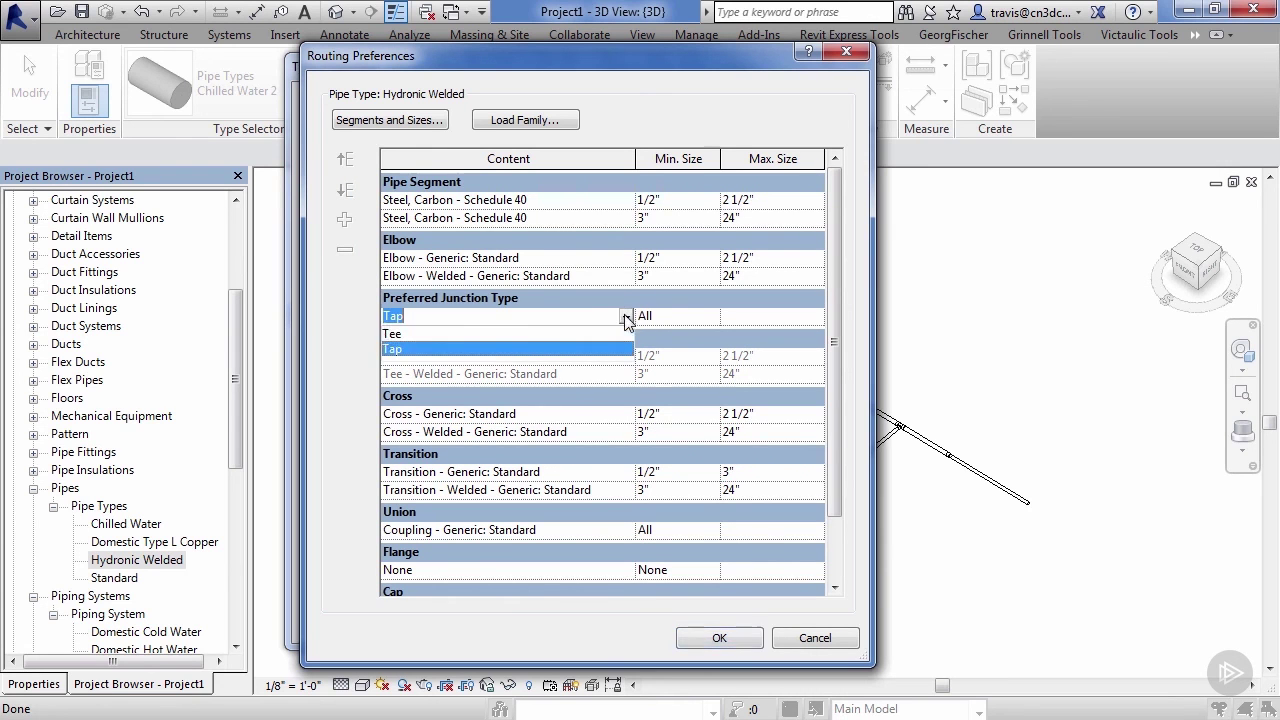
{"action": "left_click", "coordinate": [393, 334]}
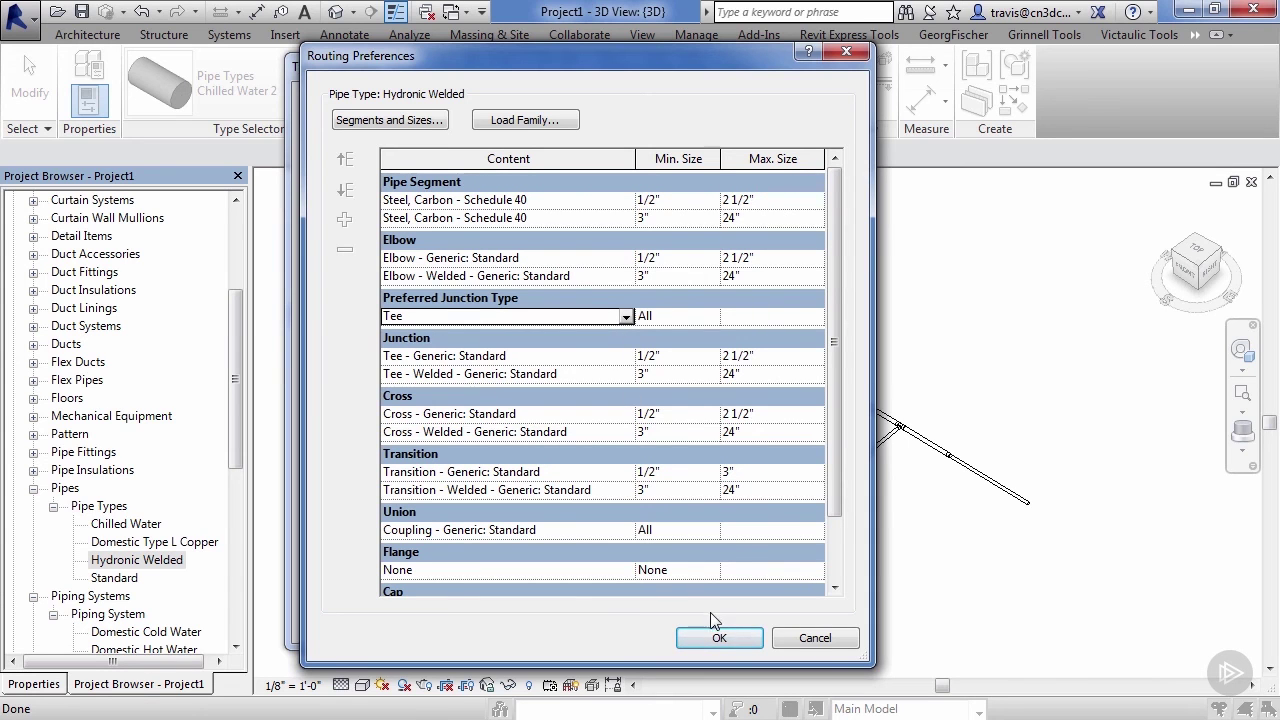
Save the routing preferences and Hydronic Welded type properties, returning to the 3D view
{"action": "left_click", "coordinate": [719, 640]}
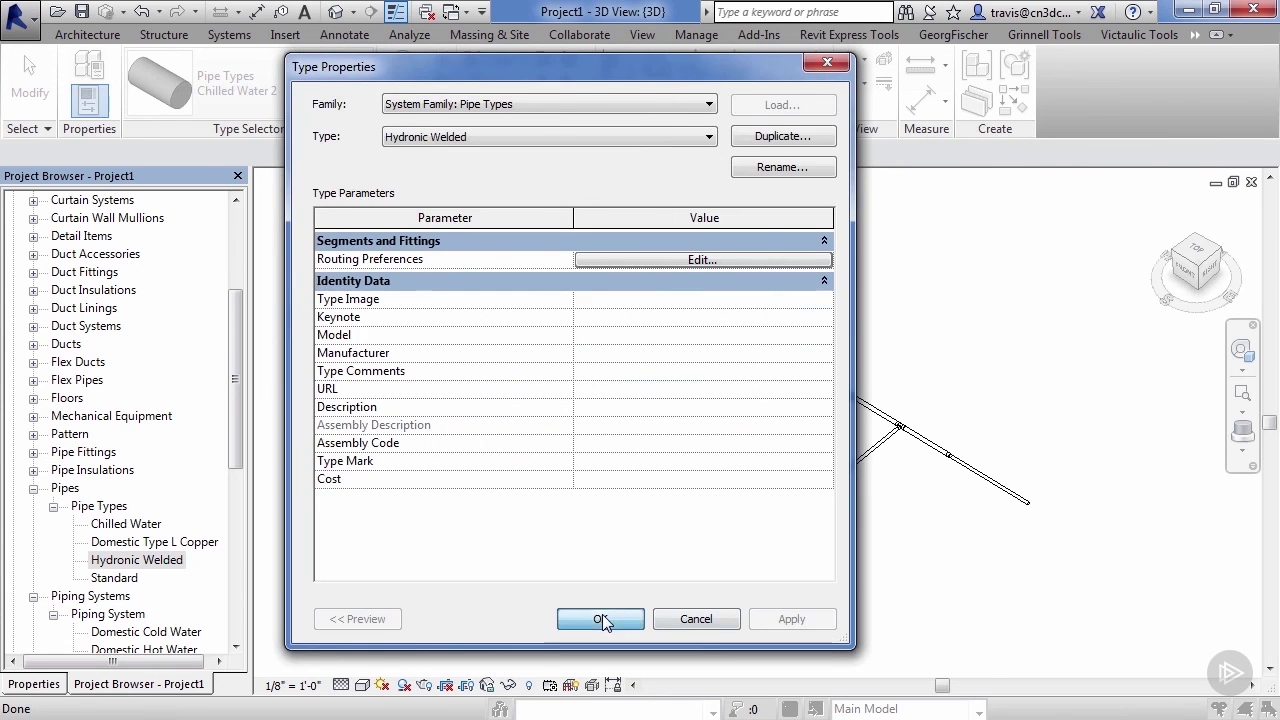
{"action": "left_click", "coordinate": [602, 619]}
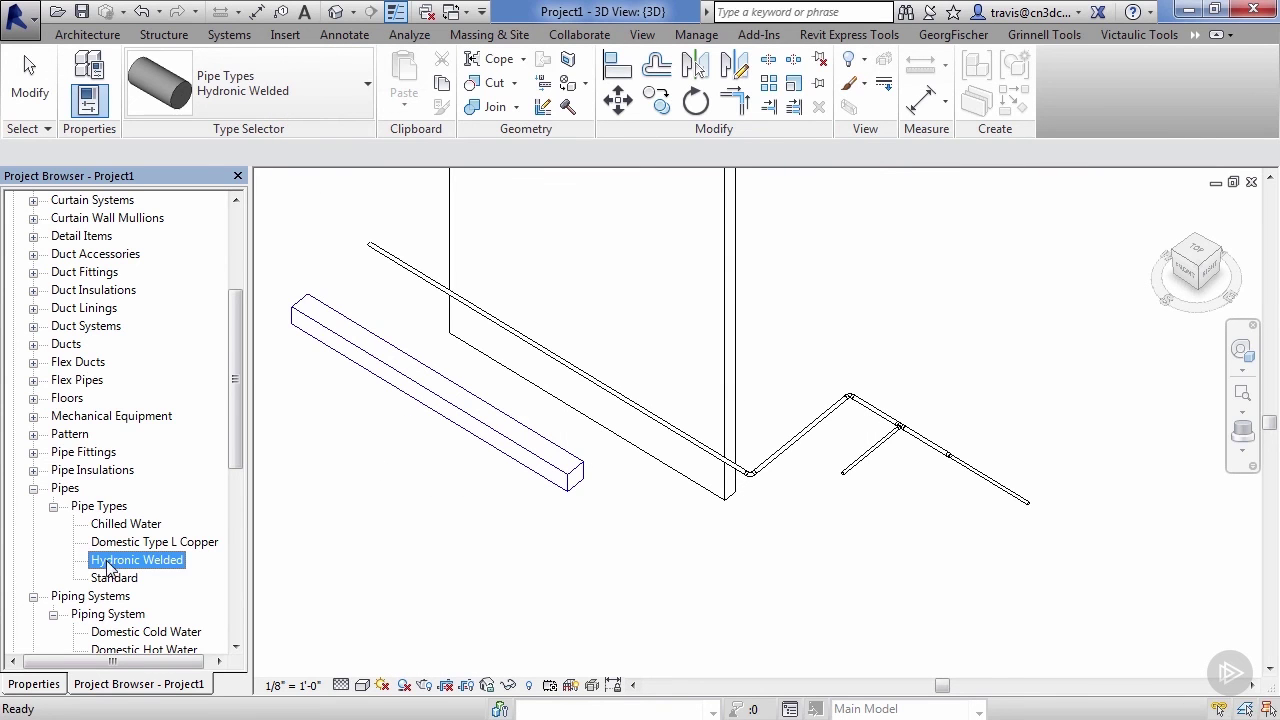
{"action": "left_click", "coordinate": [588, 558]}
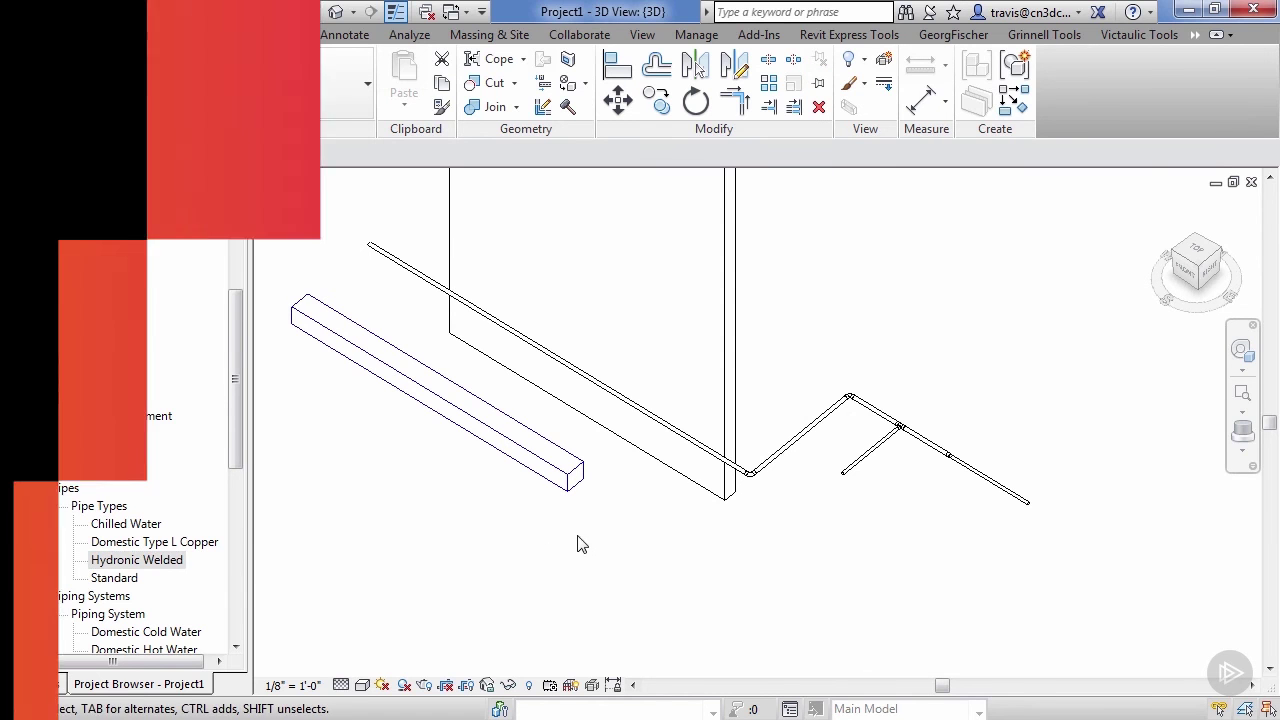